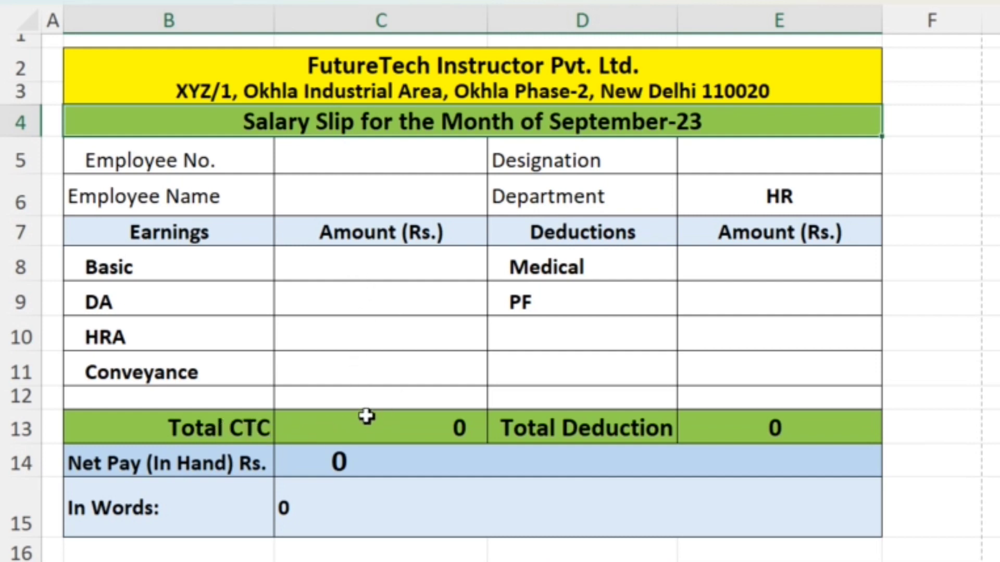
Examine the salary slip template's Total CTC, Deductions and Total Deduction cells
left_click(379, 428)
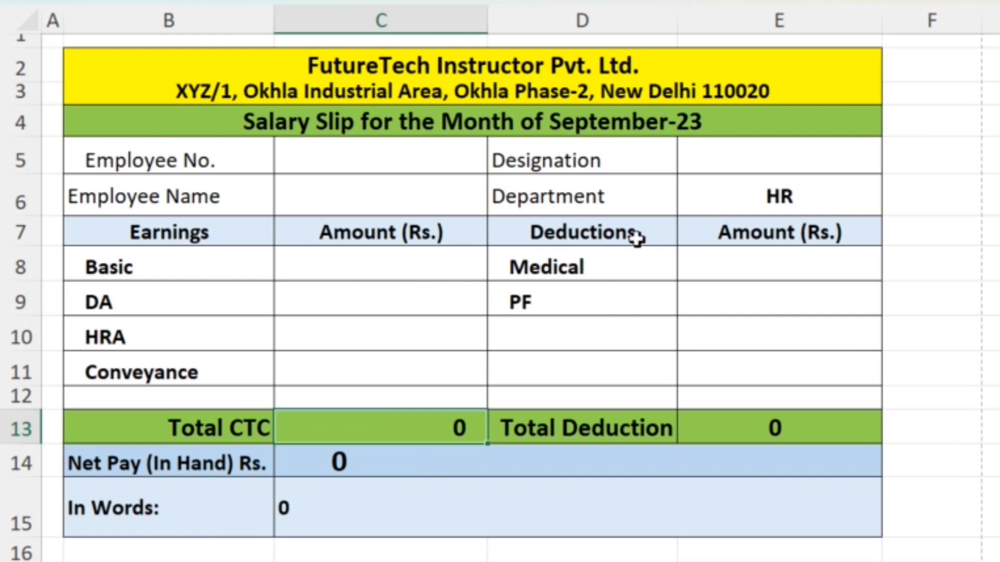
left_click(711, 237)
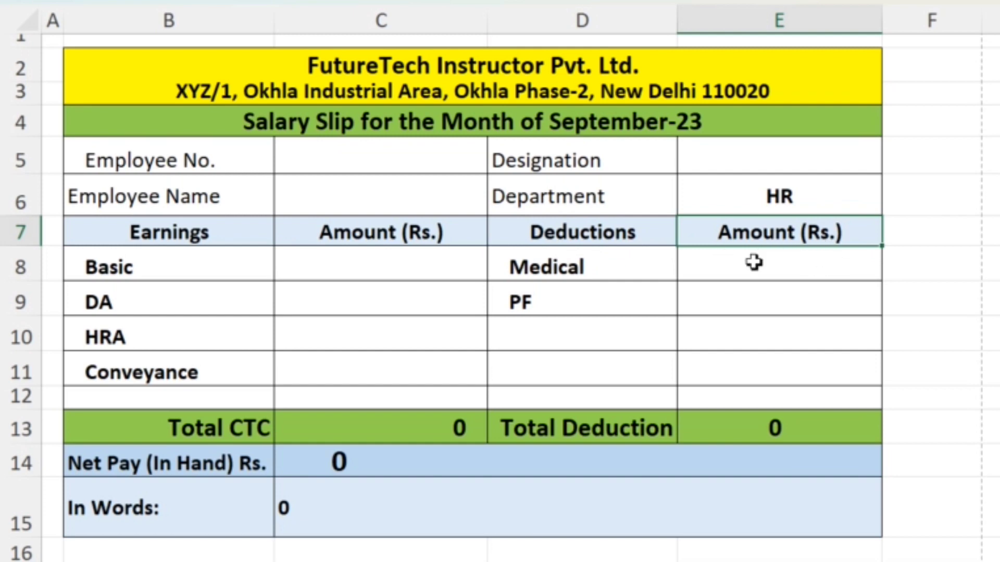
left_click(604, 269)
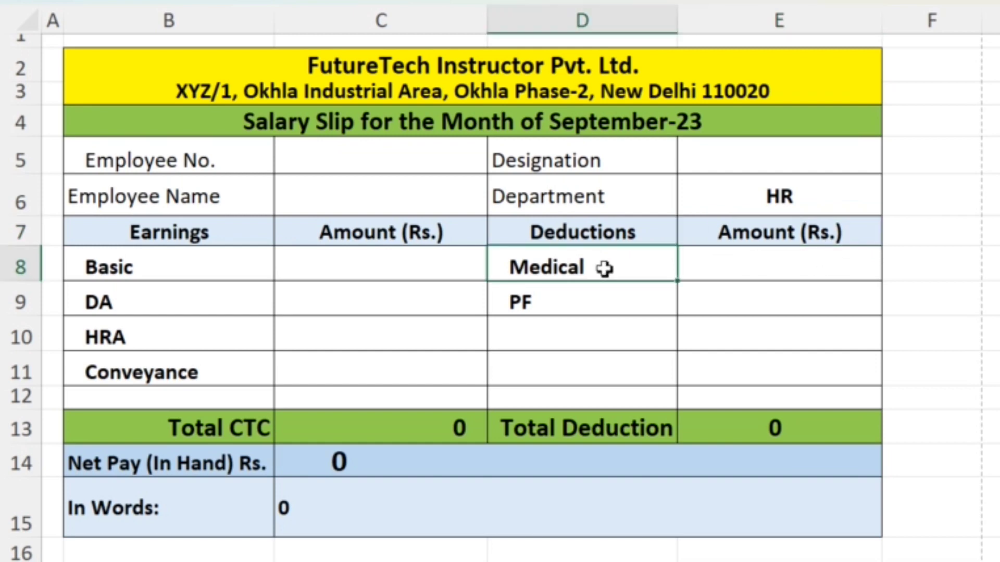
left_click(590, 302)
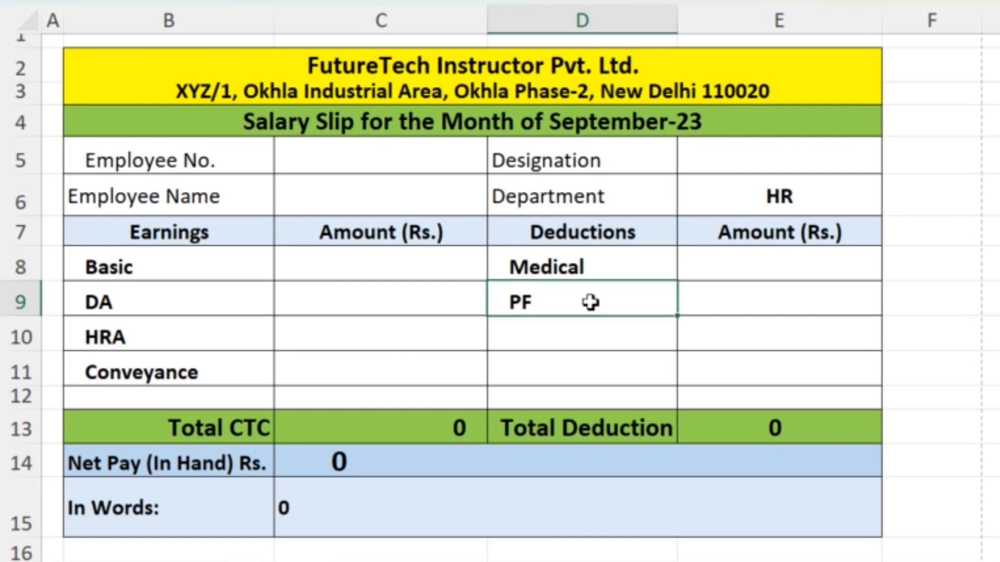
left_click(810, 437)
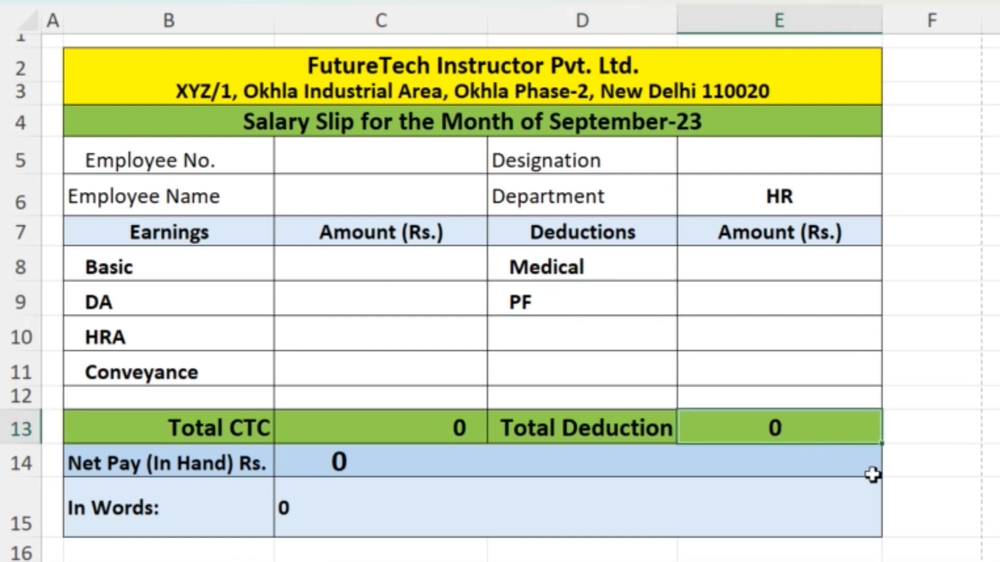
left_click(911, 474)
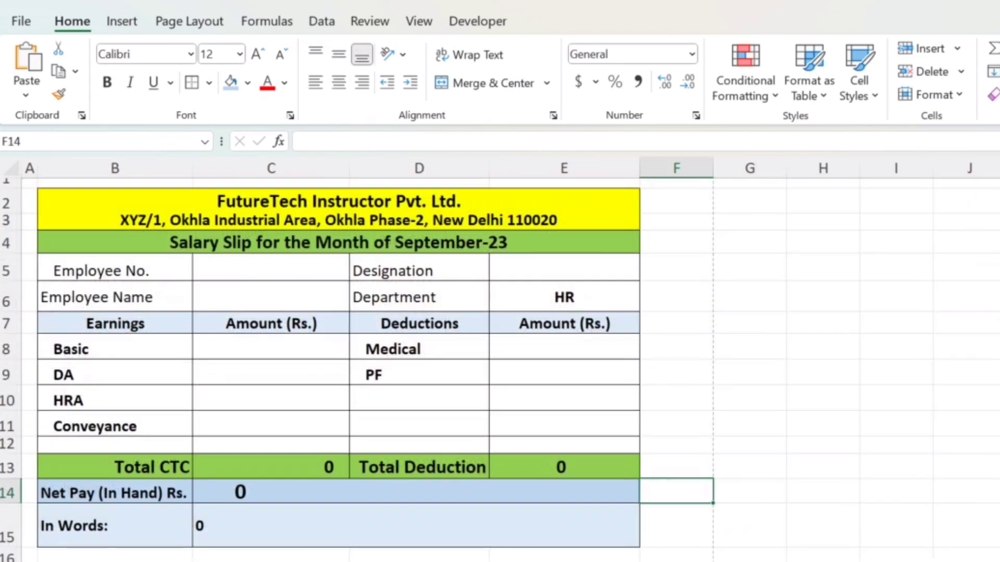
left_click(413, 383)
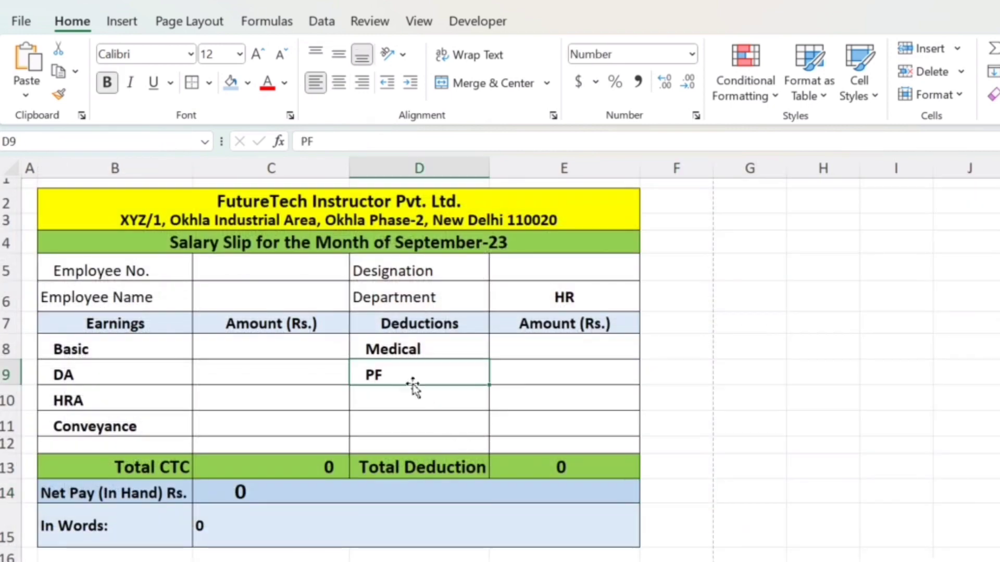
Fill in the employee number of the first employee in cell C5 of the salary slip
left_click(280, 275)
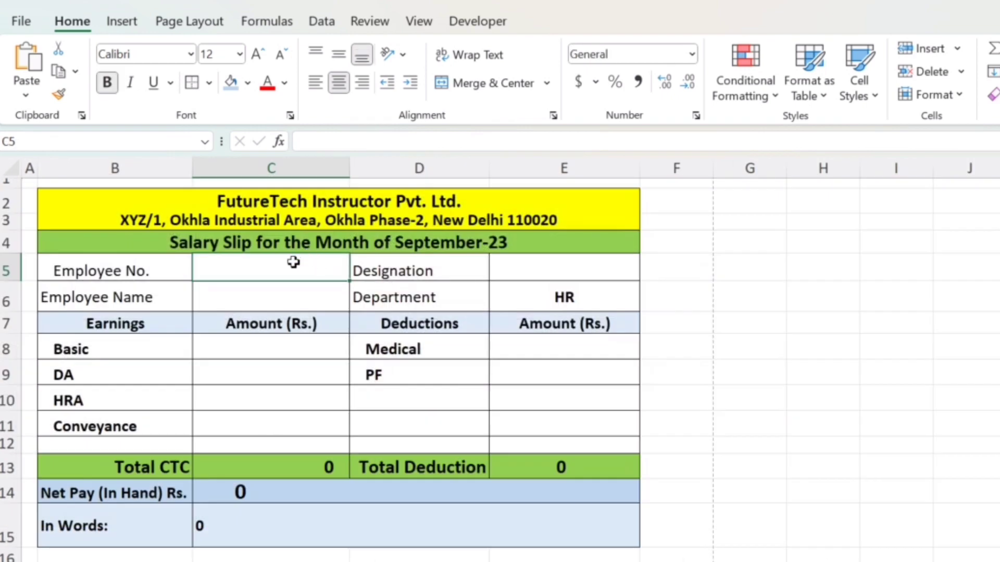
type("200")
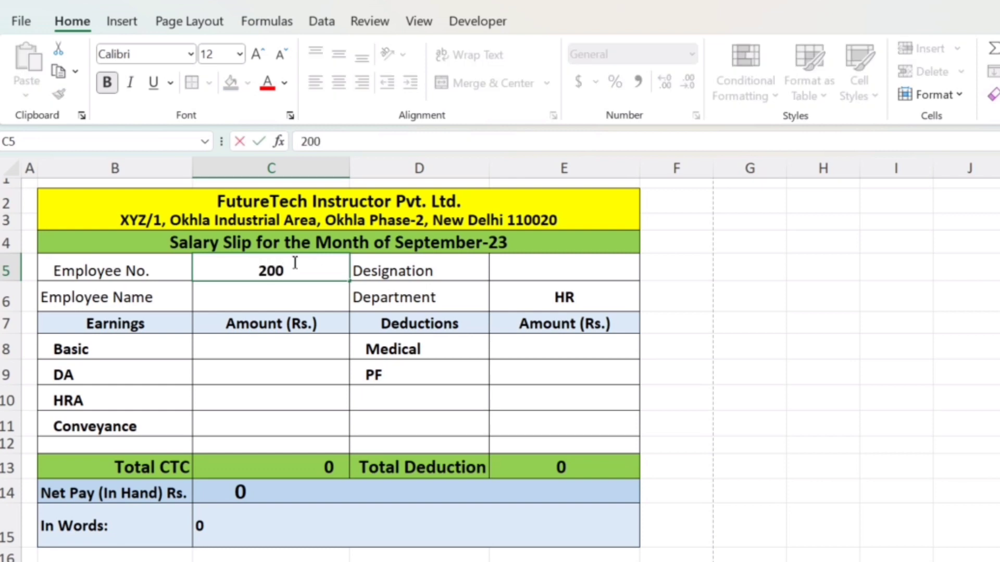
type("1")
key("Tab")
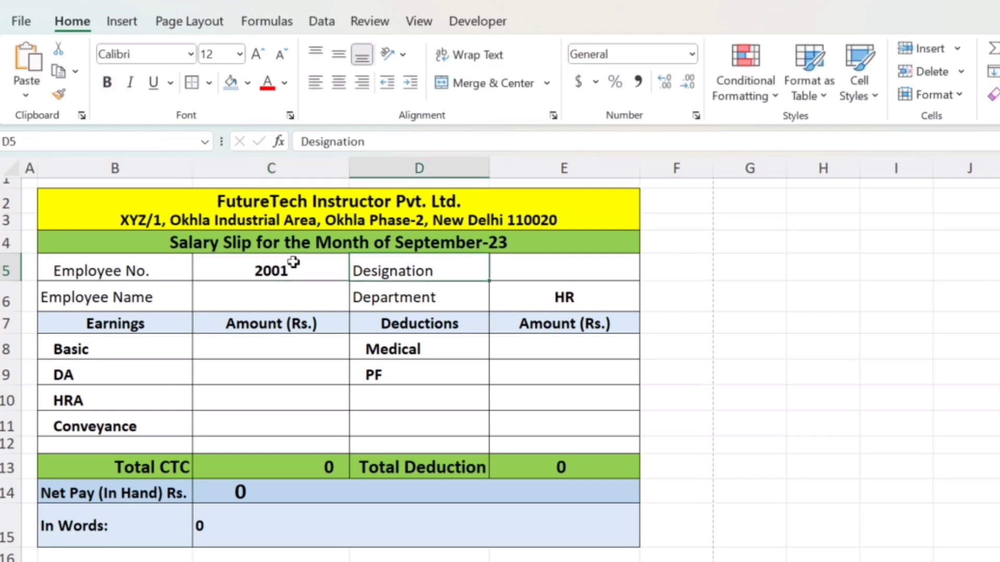
Begin a VLOOKUP in the Employee Name cell C6 with lookup value C5 and table array 'Salary Sheet'!A2:N12
left_click(282, 293)
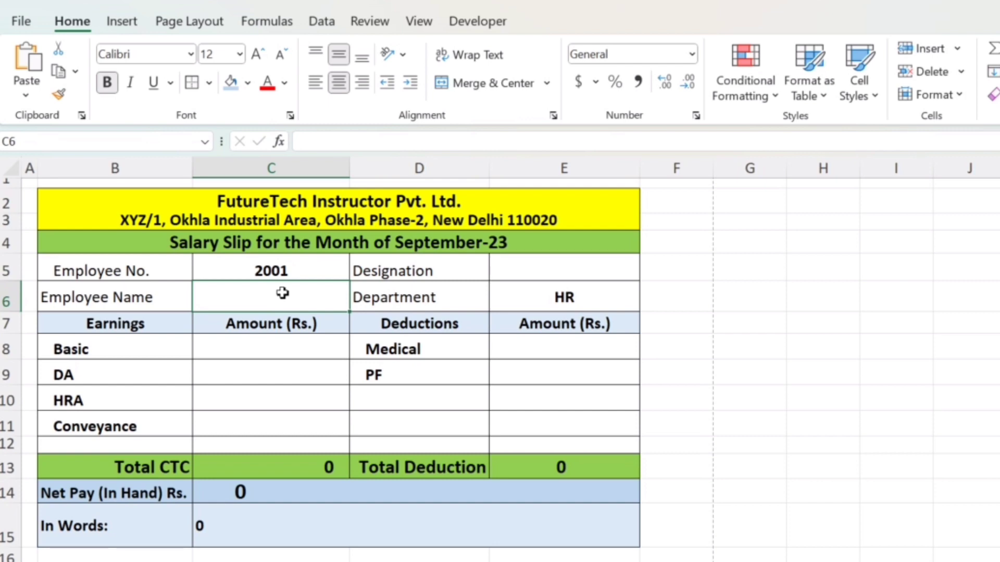
type("=")
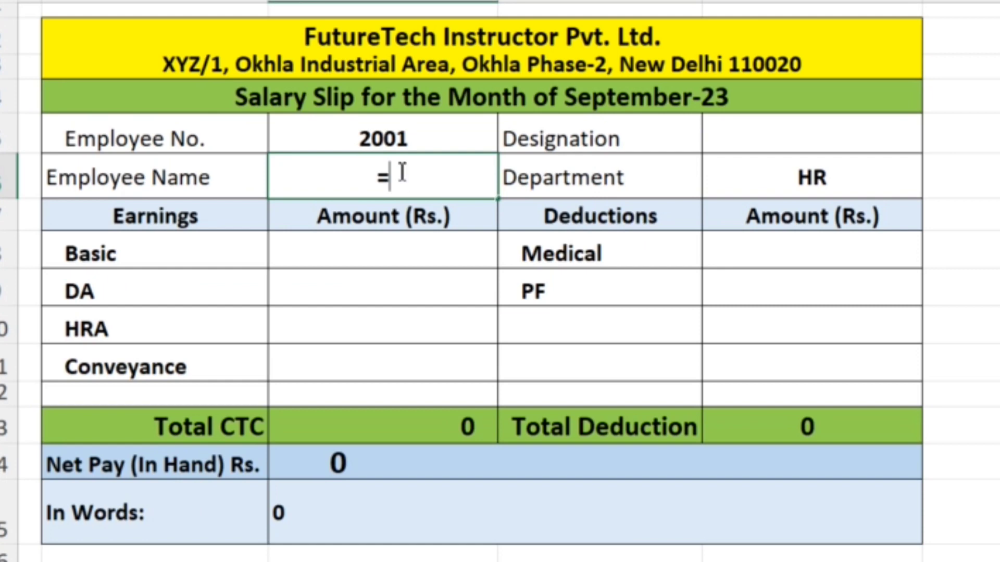
type("vloo")
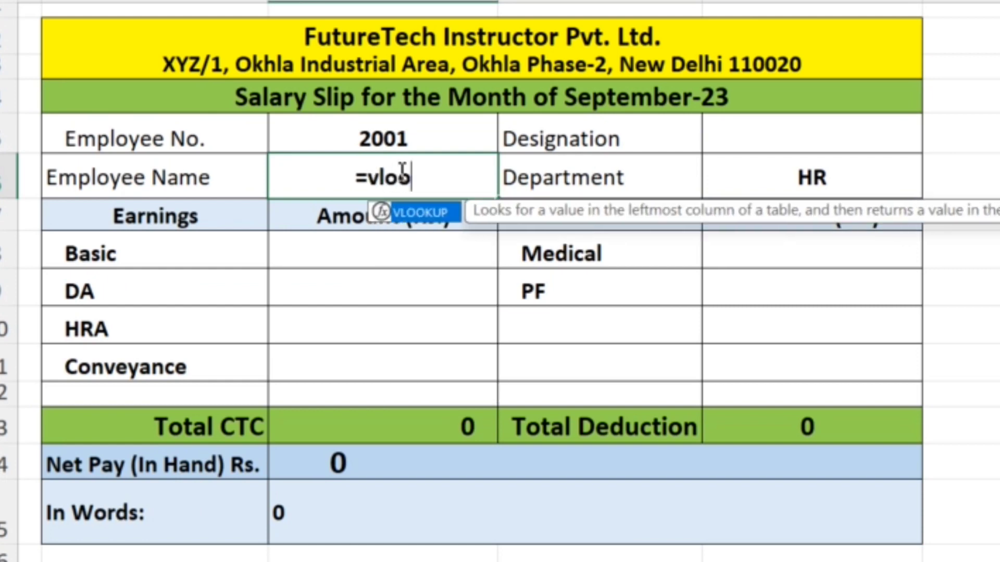
double_click(432, 219)
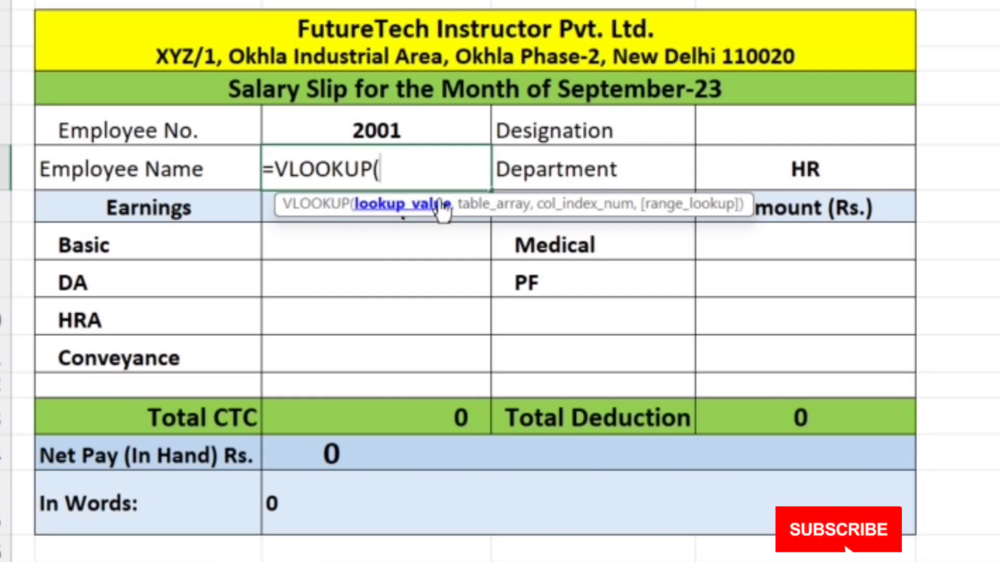
left_click(419, 134)
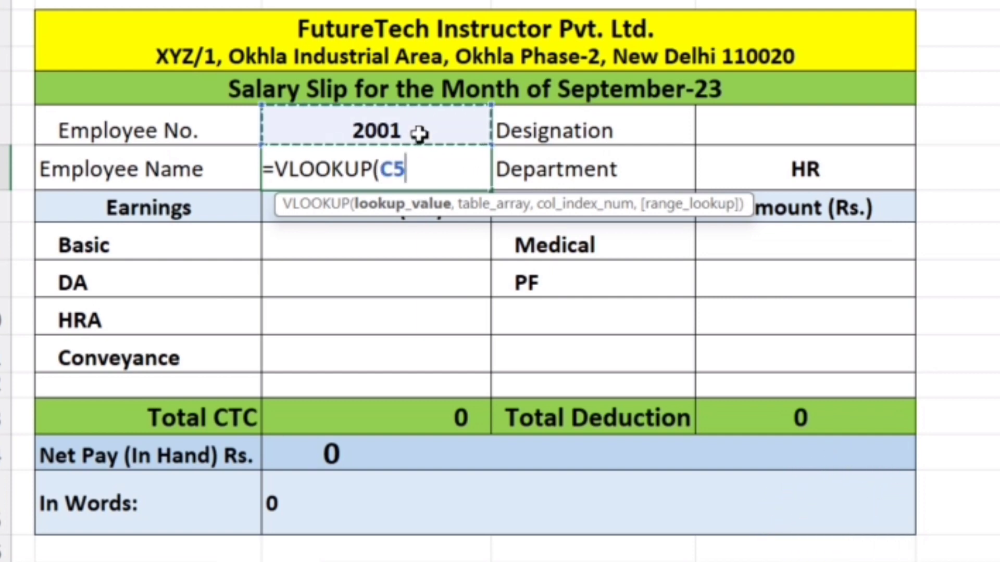
type(",")
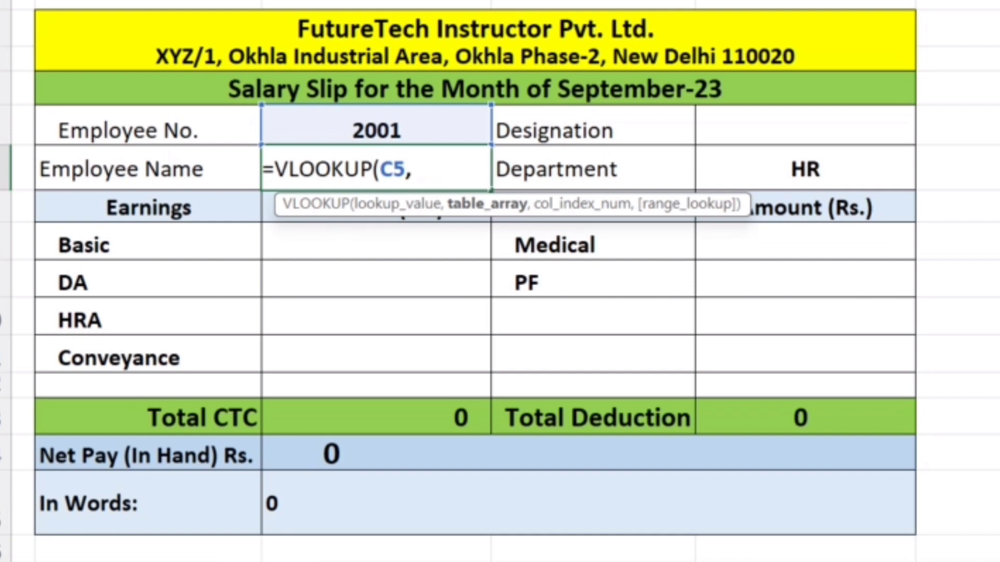
left_click(107, 548)
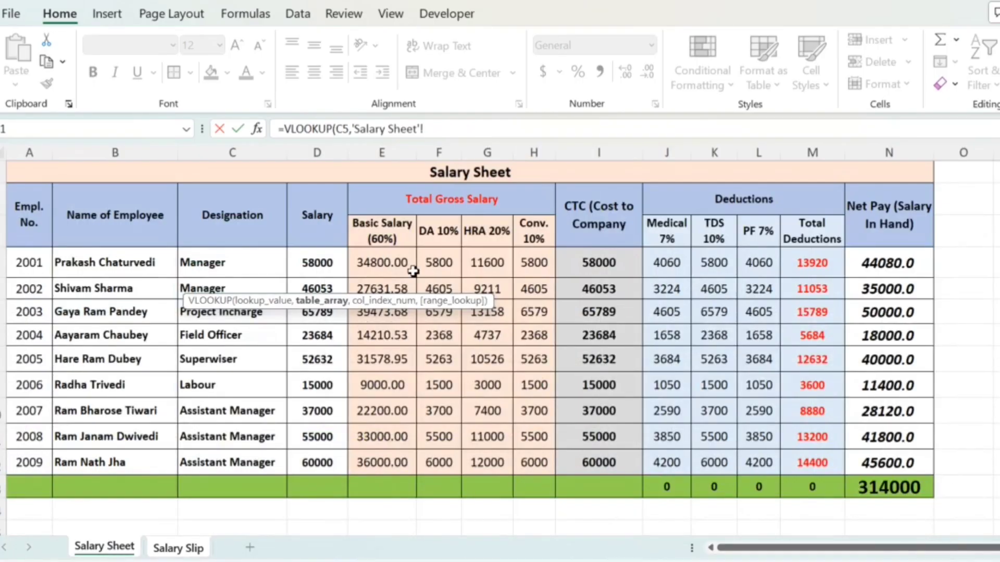
left_click_drag(32, 212, 883, 462)
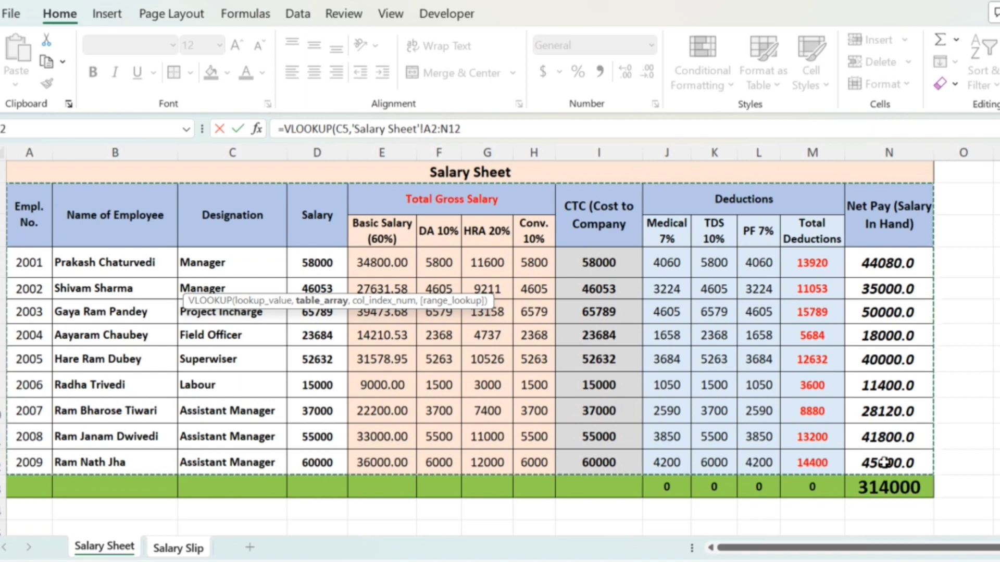
type(",")
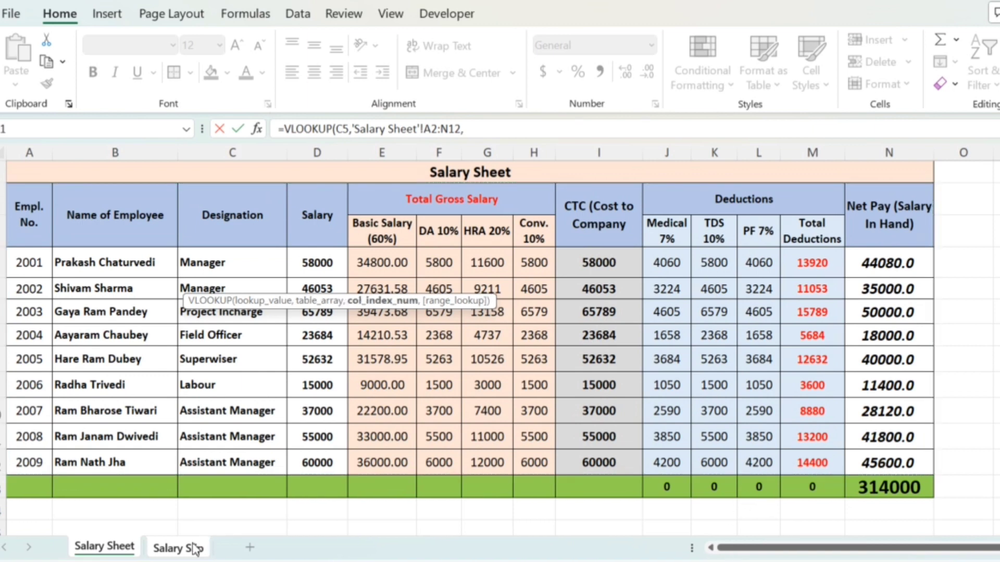
left_click(194, 548)
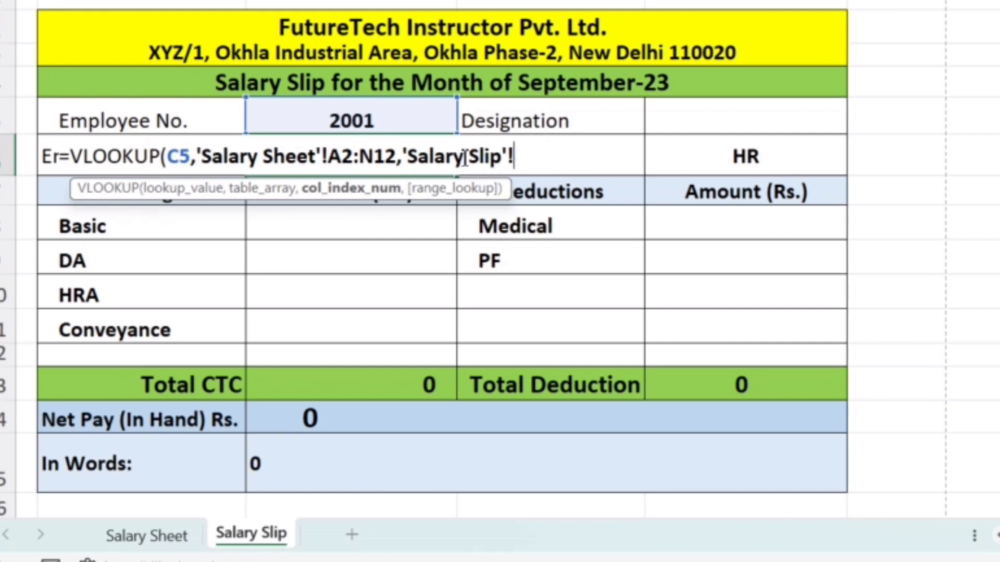
key("BackSpace")
key("BackSpace")
key("BackSpace")
key("BackSpace")
key("BackSpace")
key("BackSpace")
key("BackSpace")
key("BackSpace")
key("BackSpace")
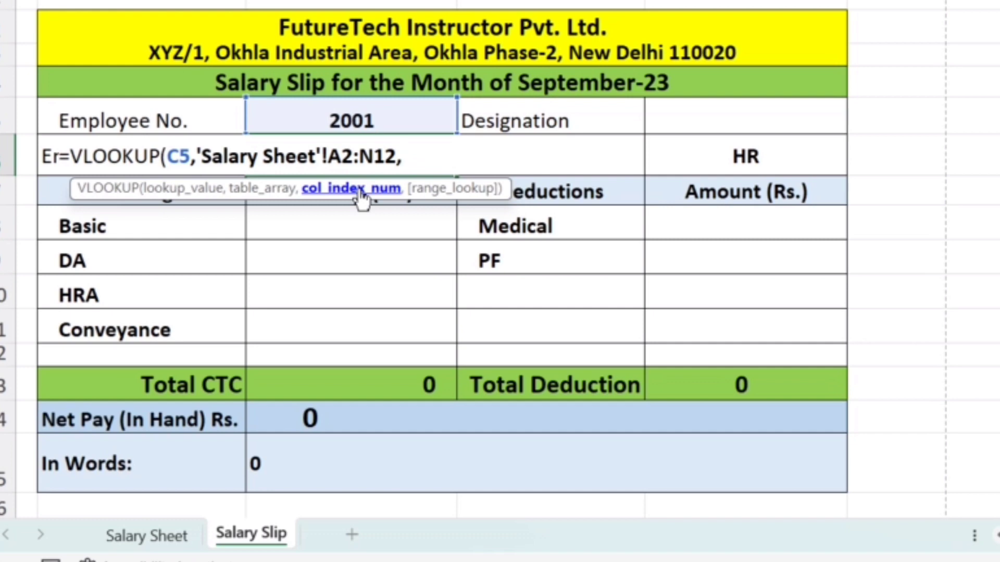
Check the Salary Sheet for the column position of Name of Employee and return to the Salary Slip sheet
left_click(169, 533)
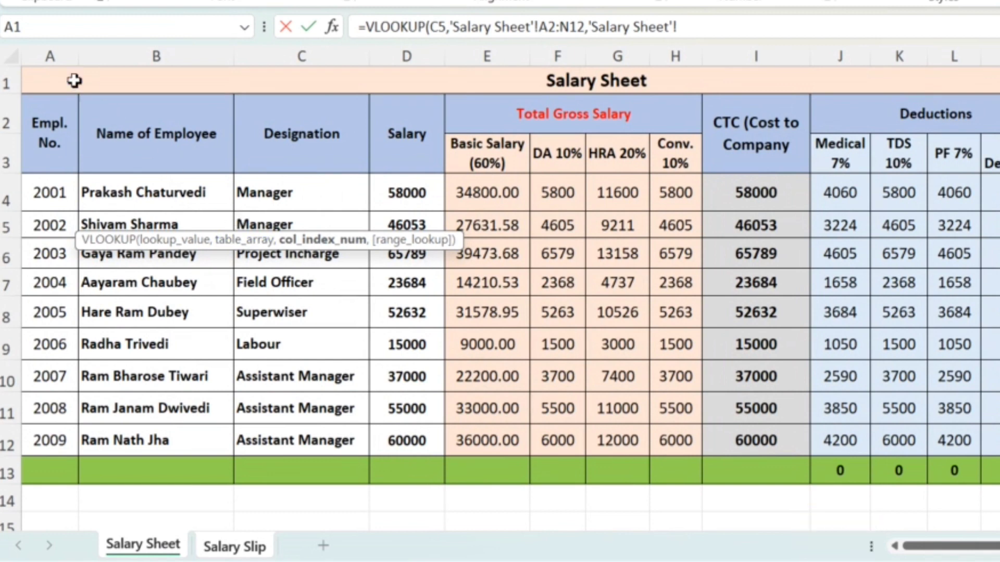
left_click(54, 56)
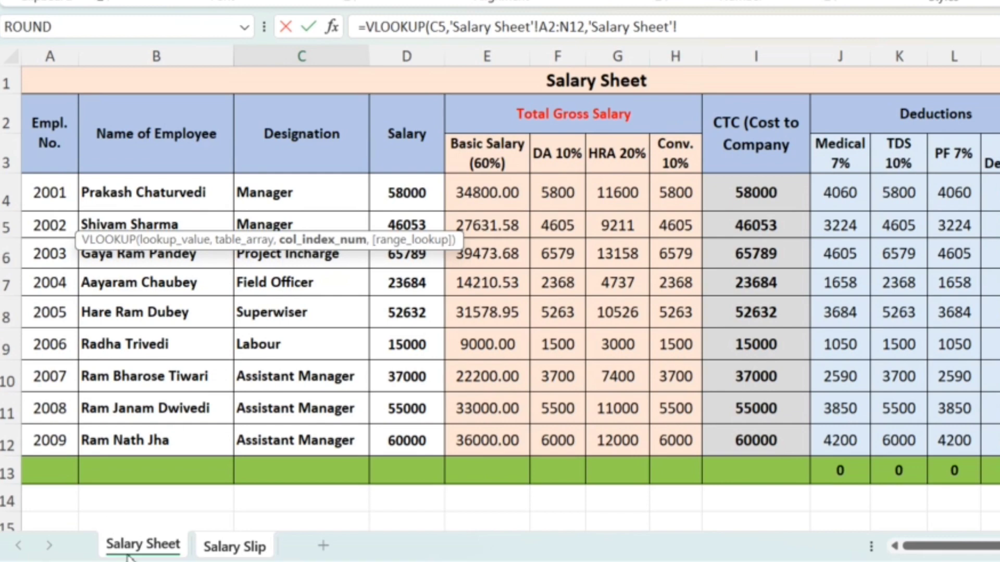
left_click(234, 546)
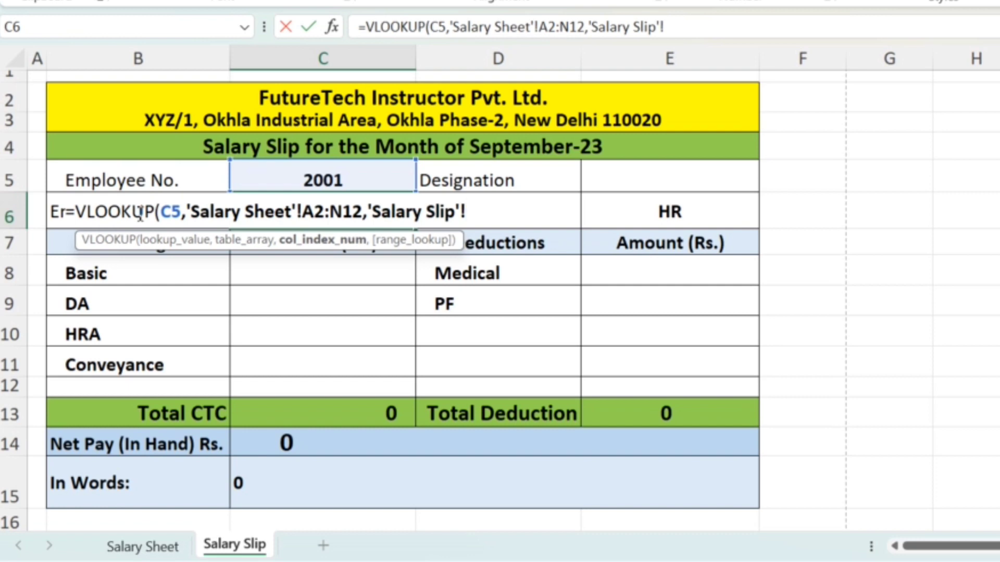
left_click(151, 551)
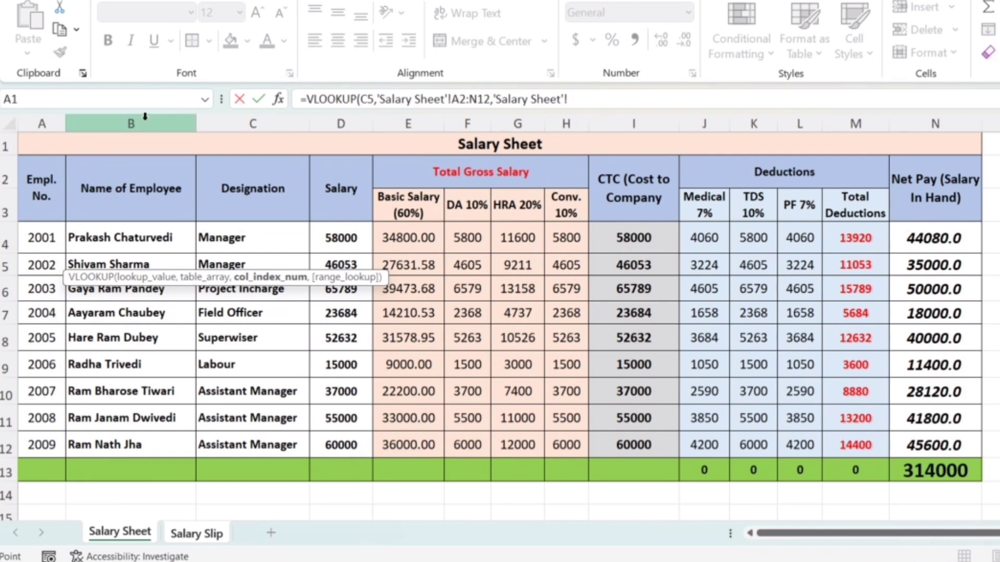
left_click(200, 541)
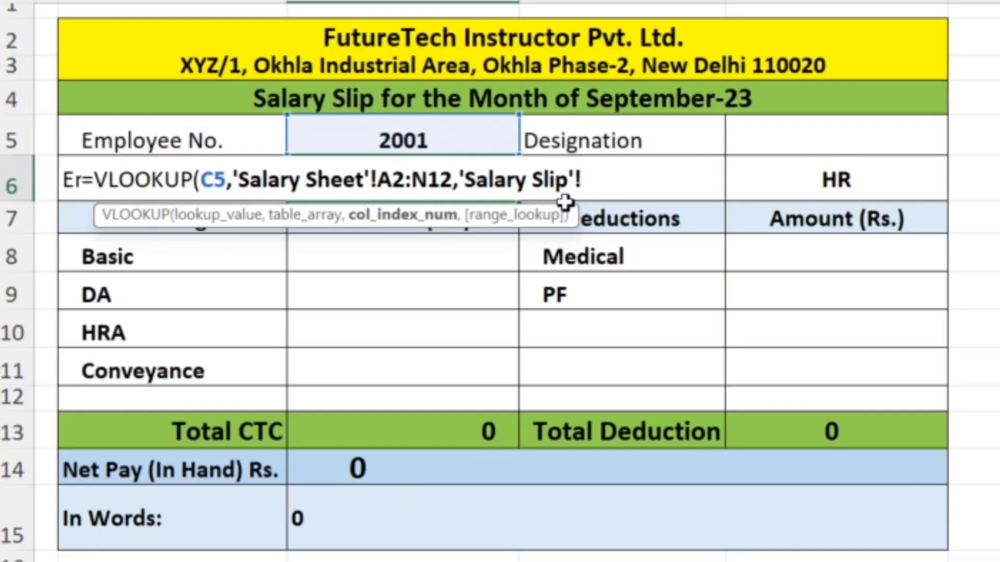
Remove the stray 'Salary Slip'! reference and complete the Employee Name VLOOKUP with column index 2 and range lookup 0
key("BackSpace")
key("BackSpace")
key("BackSpace")
key("BackSpace")
key("BackSpace")
key("BackSpace")
key("BackSpace")
key("BackSpace")
key("BackSpace")
key("BackSpace")
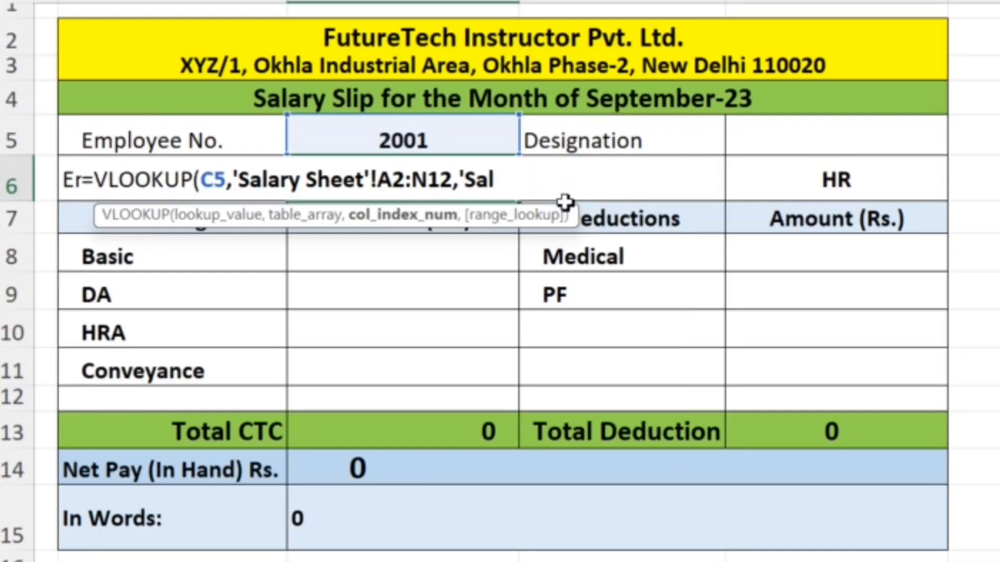
key("BackSpace")
key("BackSpace")
key("BackSpace")
type("2")
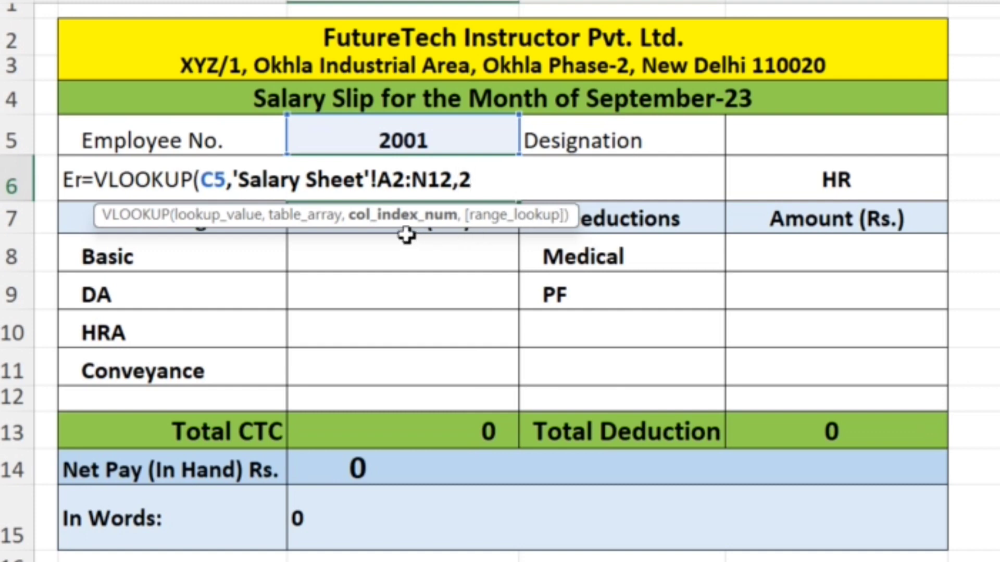
type(",")
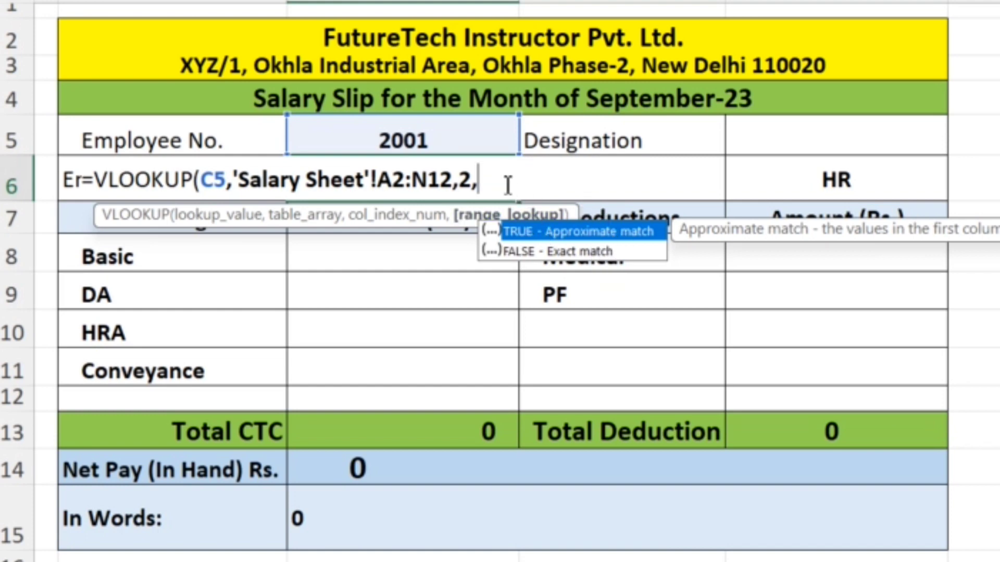
type("0")
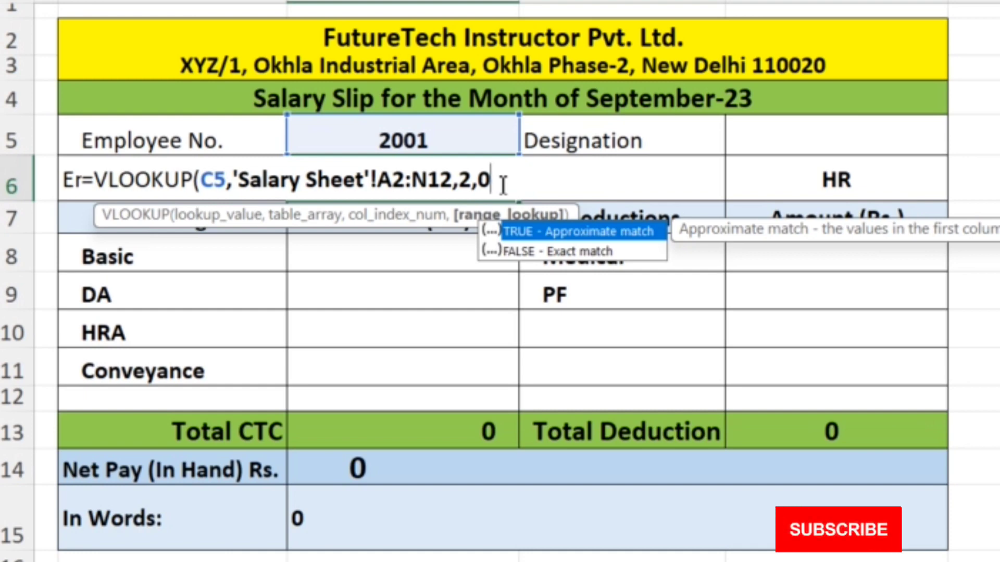
type(")")
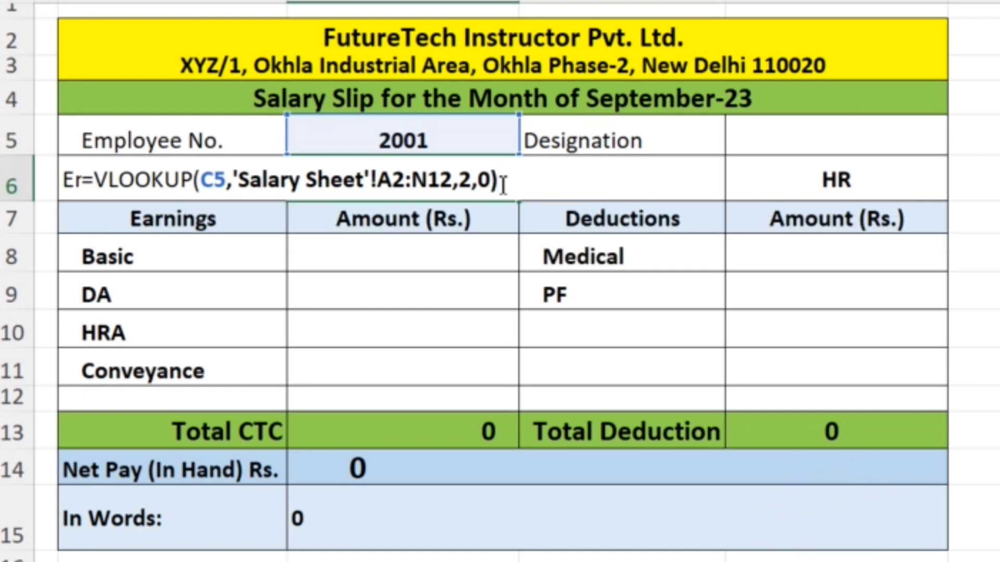
key("Return")
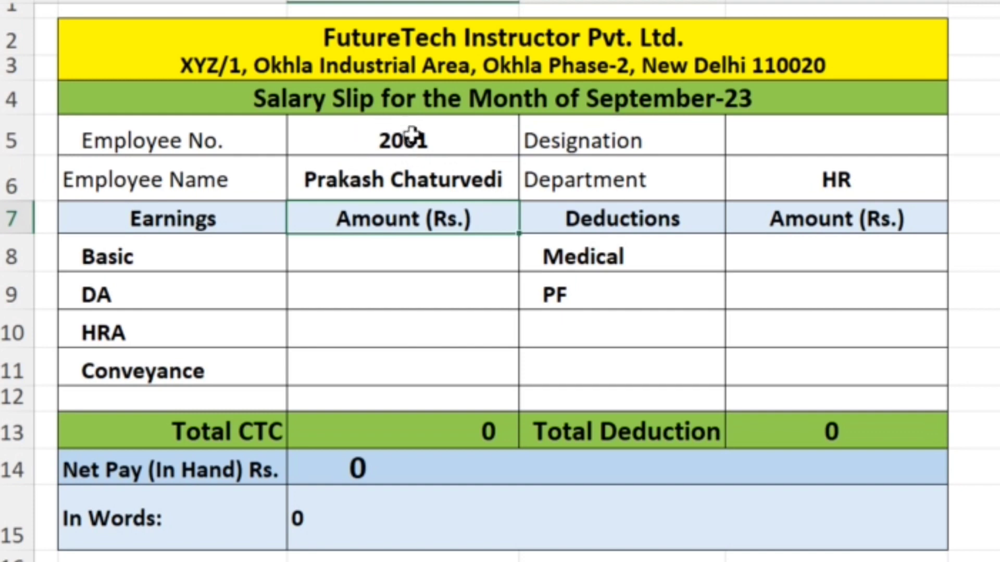
Compare the slip's employee number and looked-up name with the matching row in the Salary Sheet
left_click(415, 140)
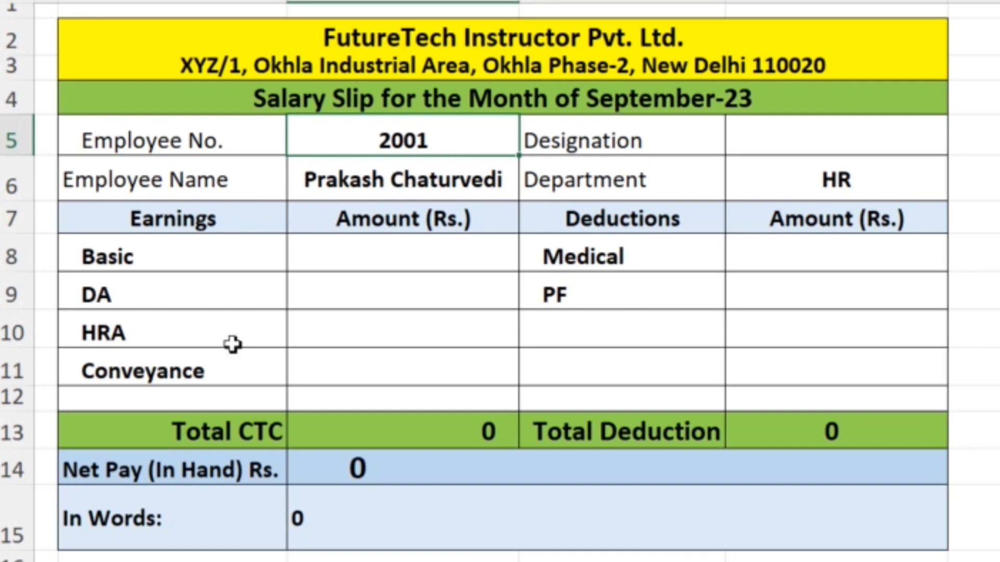
left_click(186, 561)
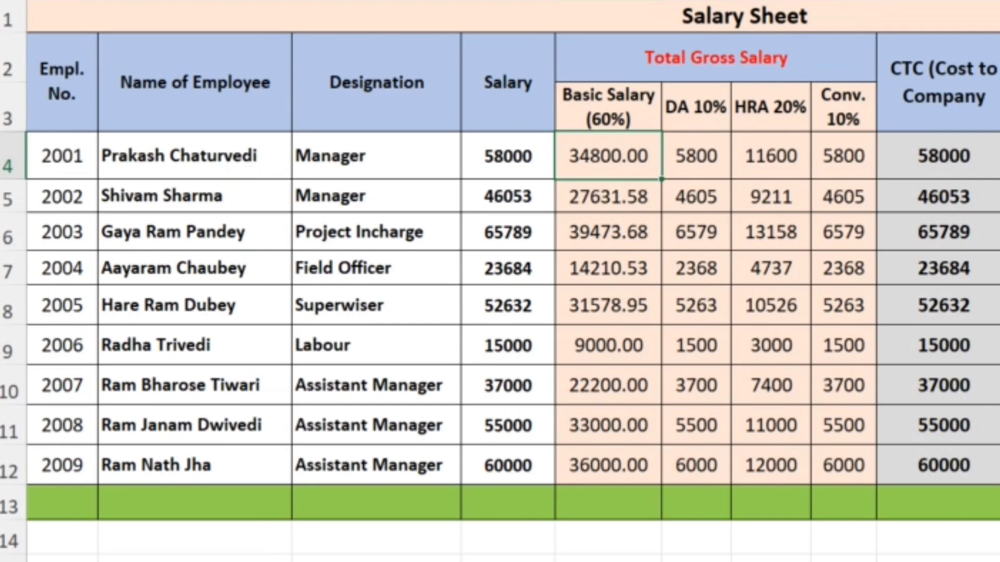
left_click(277, 560)
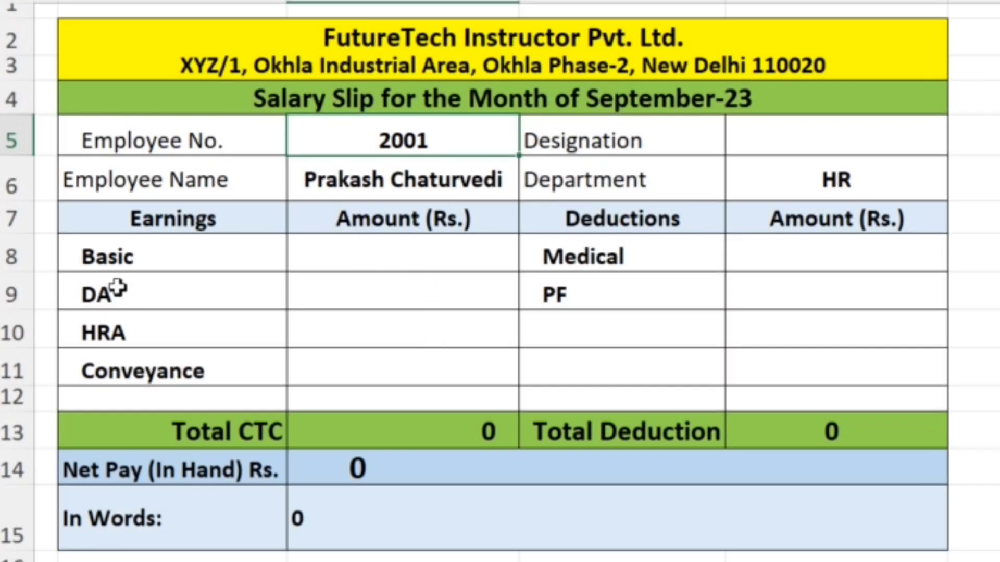
Begin a VLOOKUP in the Basic amount cell C8 with lookup value C5 and table array 'Salary Sheet'!A2:N12
left_click(391, 262)
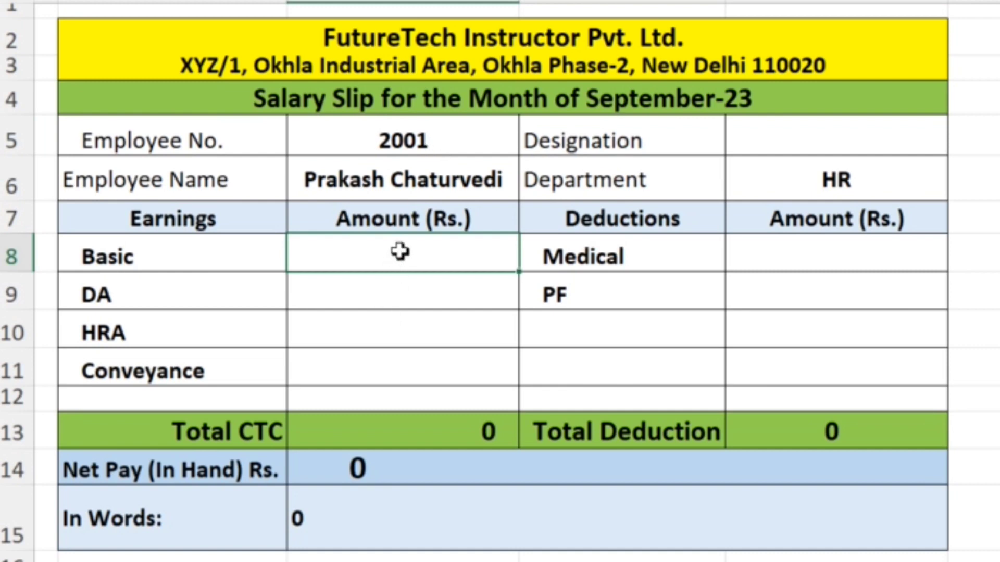
type("=vloo")
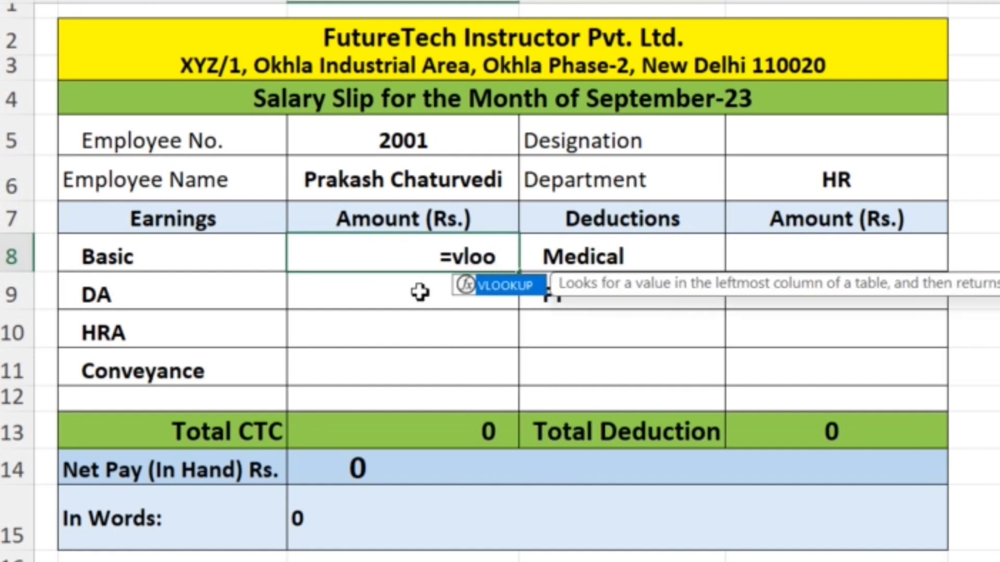
double_click(508, 286)
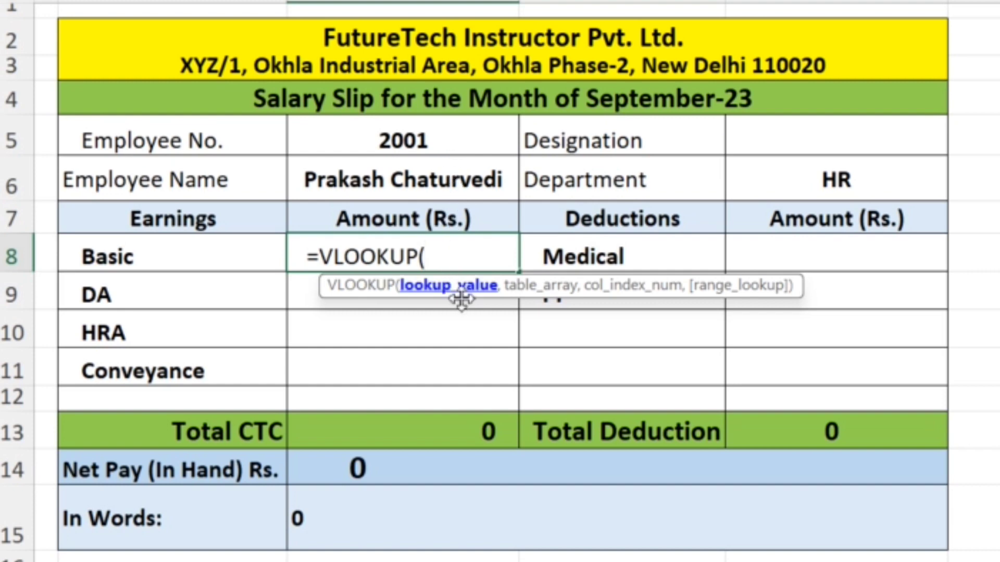
left_click(421, 143)
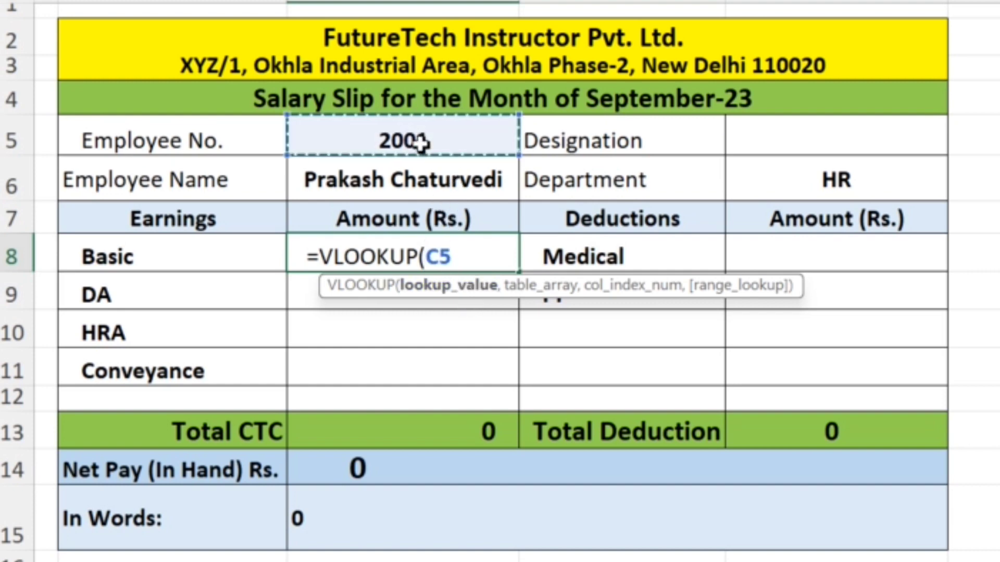
type(",")
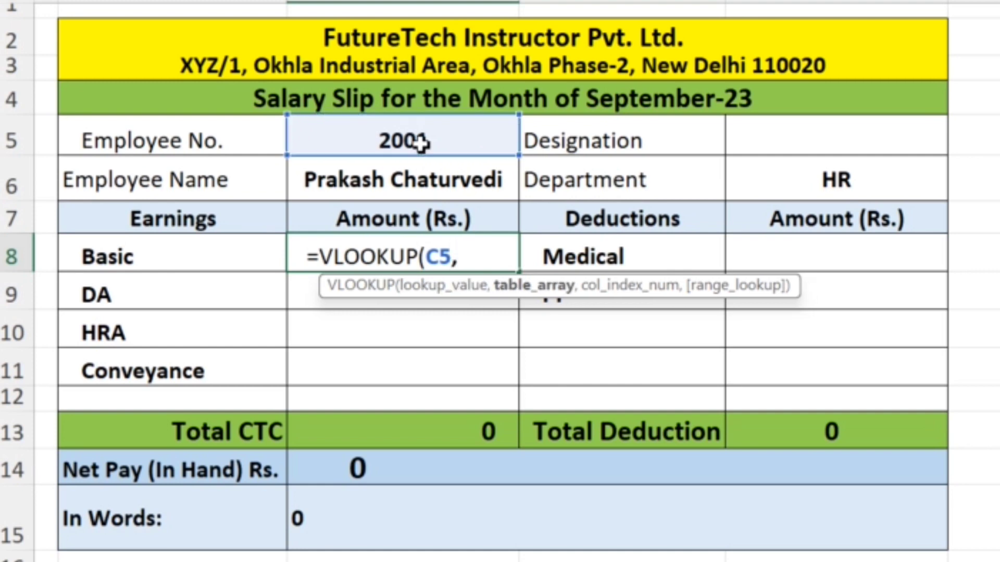
left_click(114, 548)
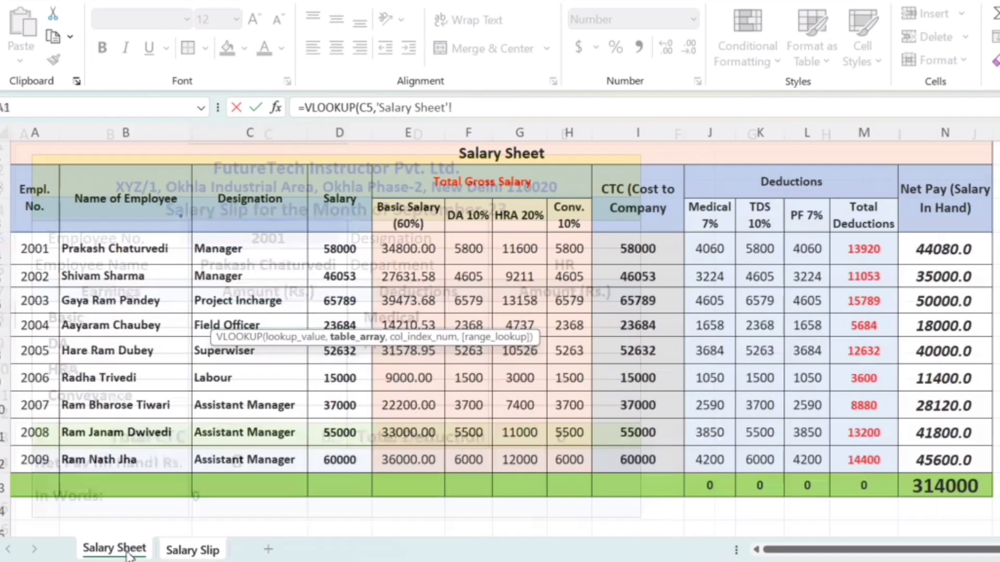
left_click_drag(34, 198, 936, 461)
type(",")
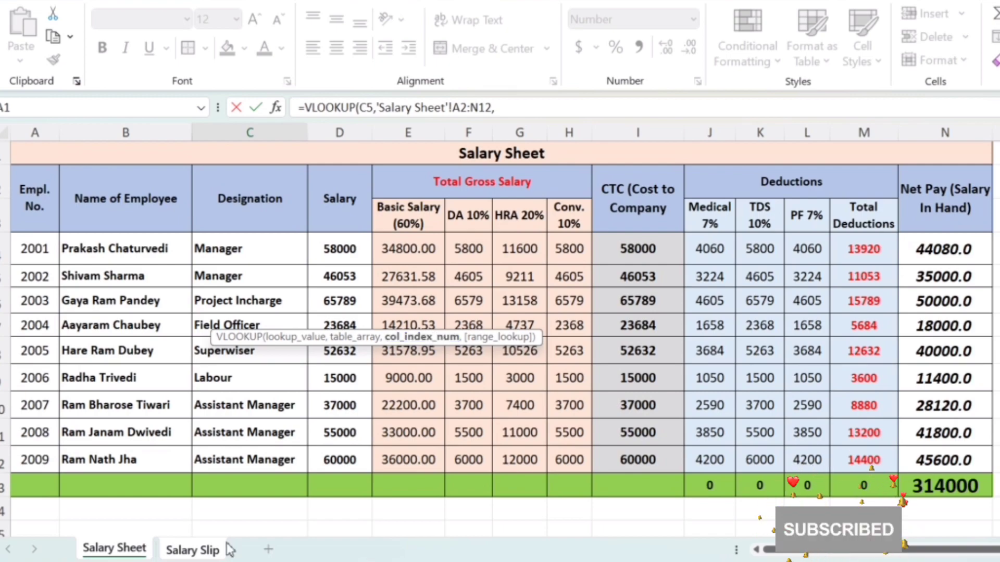
Return to the Salary Slip sheet, remove the stray 'Salary Slip'! reference and complete the Basic VLOOKUP with column index 5 and range lookup 0
left_click(228, 549)
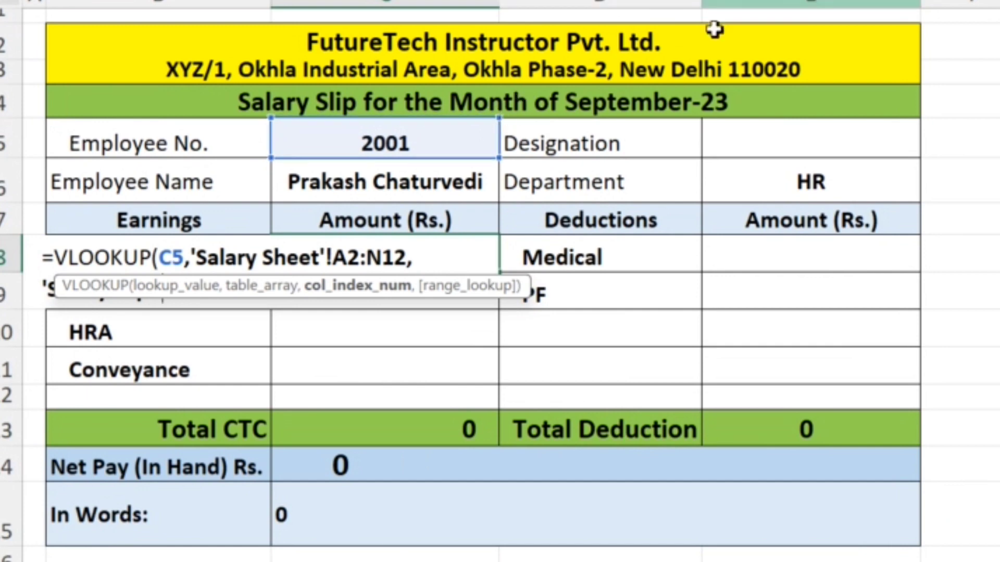
left_click(441, 258)
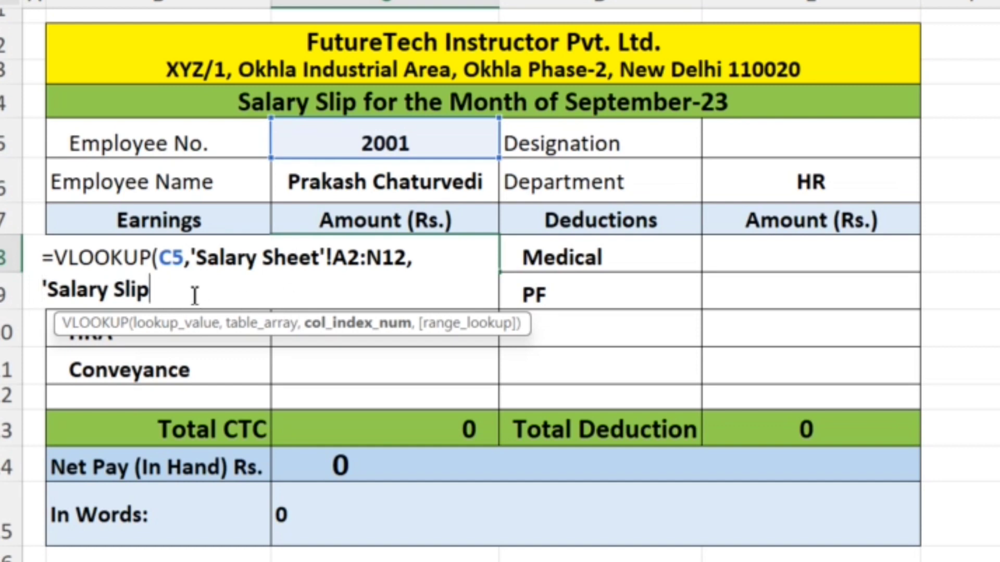
key("BackSpace")
key("BackSpace")
key("BackSpace")
key("BackSpace")
key("BackSpace")
key("BackSpace")
key("BackSpace")
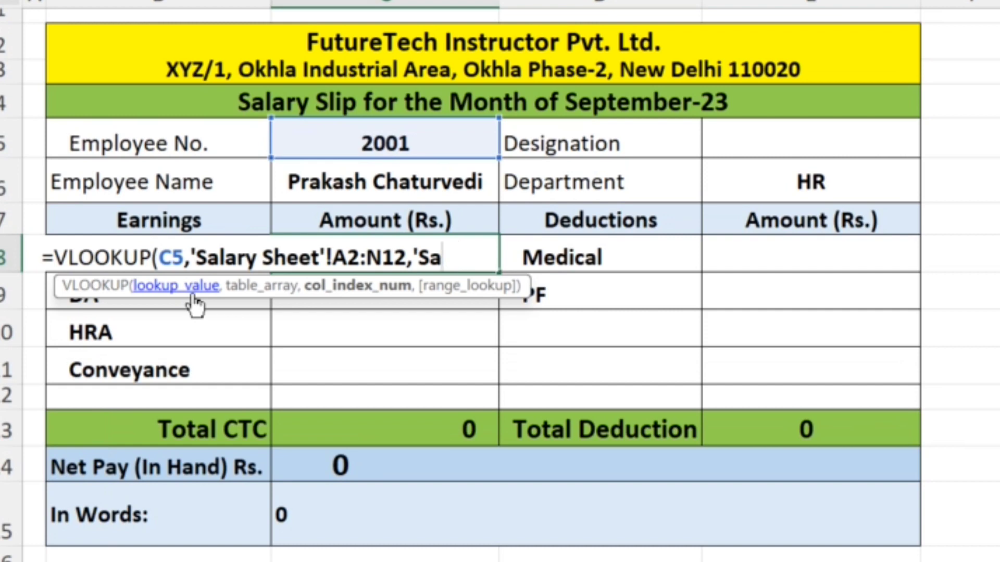
key("BackSpace")
key("BackSpace")
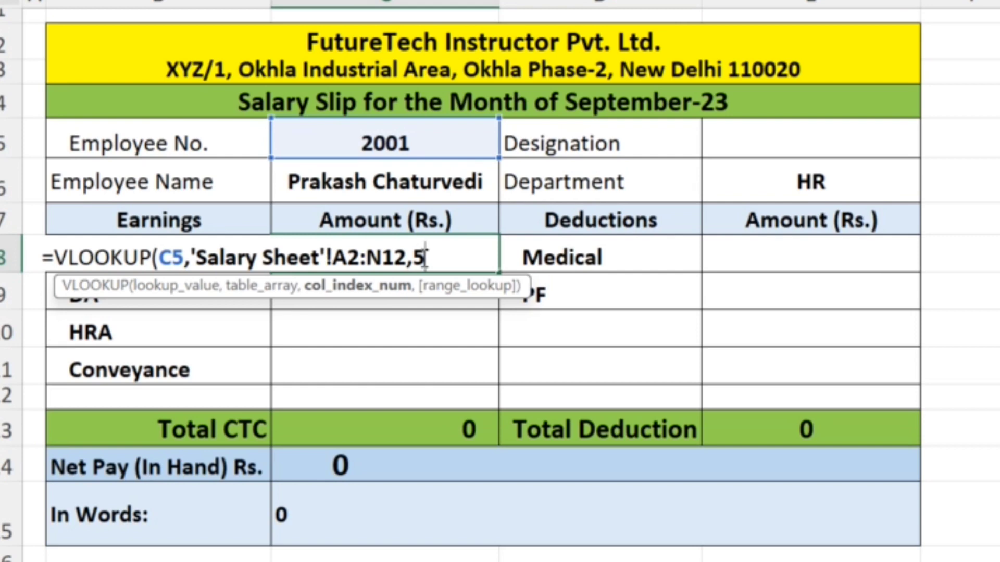
type(",0")
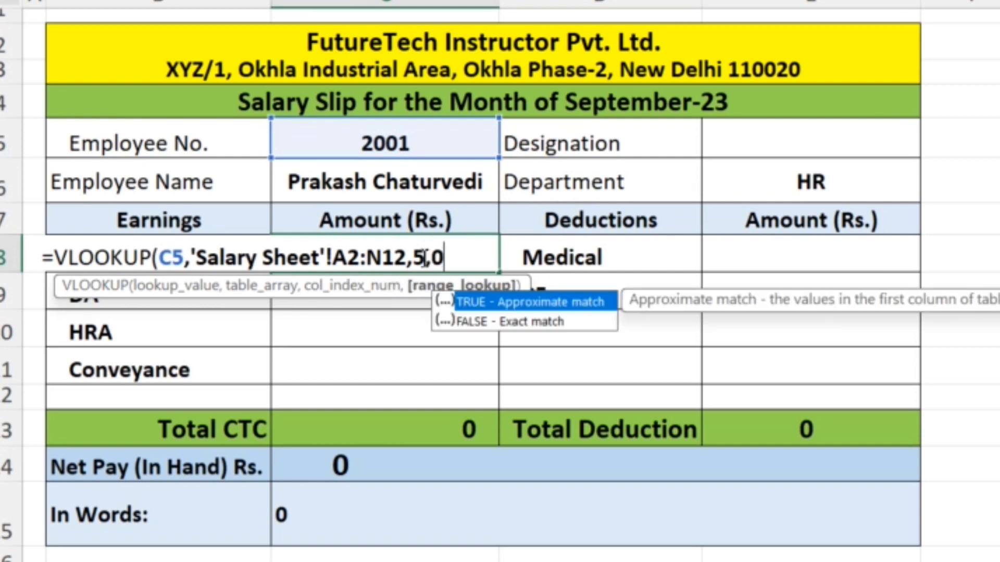
type(")")
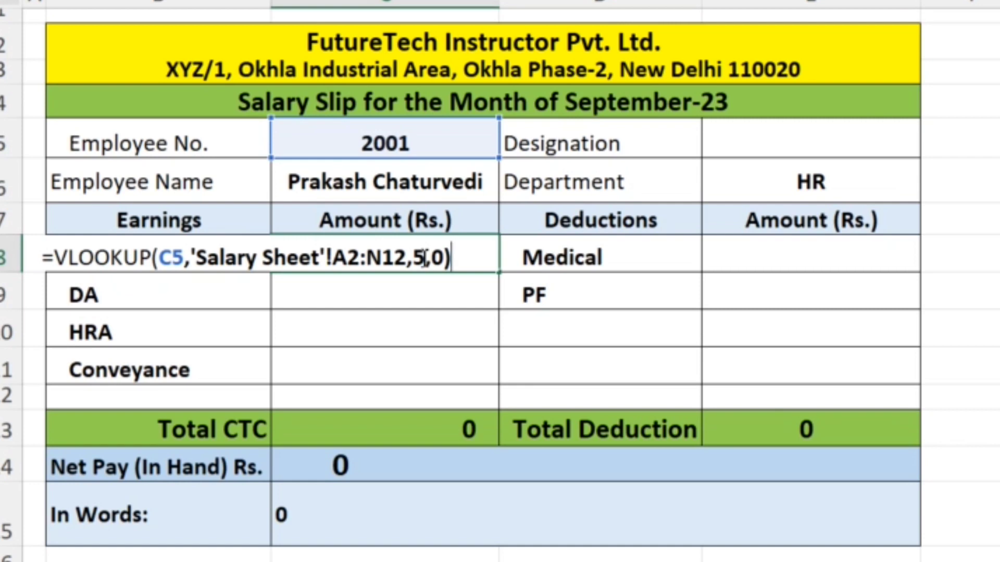
key("Return")
left_click(463, 261)
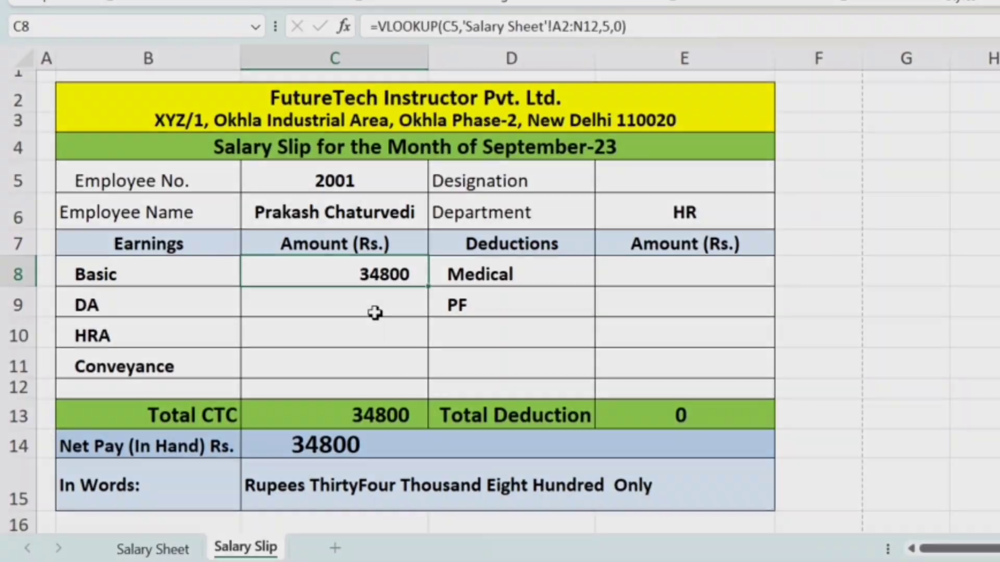
Fill the Basic formula down into the DA amount cell C9 and set its lookup value to C5
left_click(434, 304)
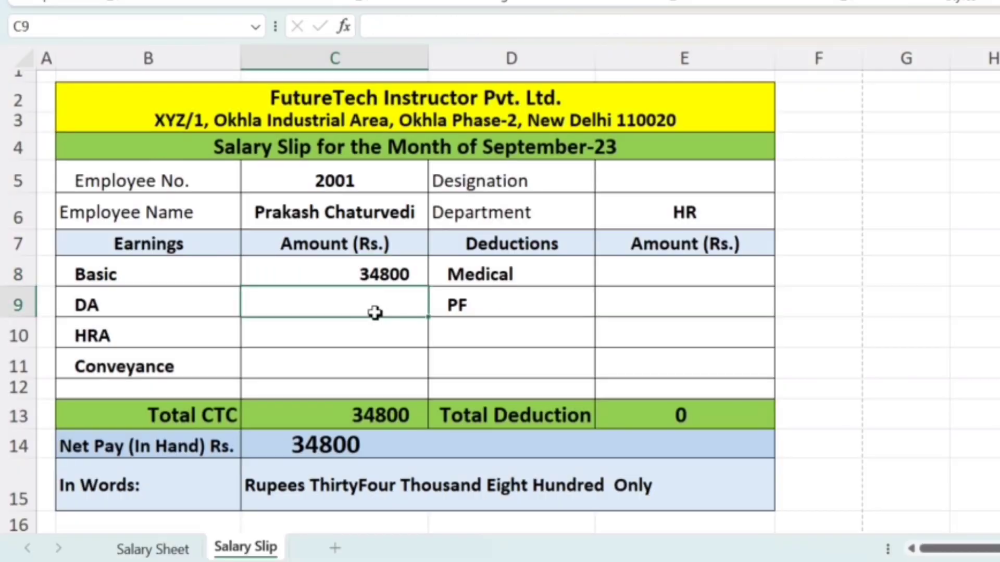
key("ctrl+d")
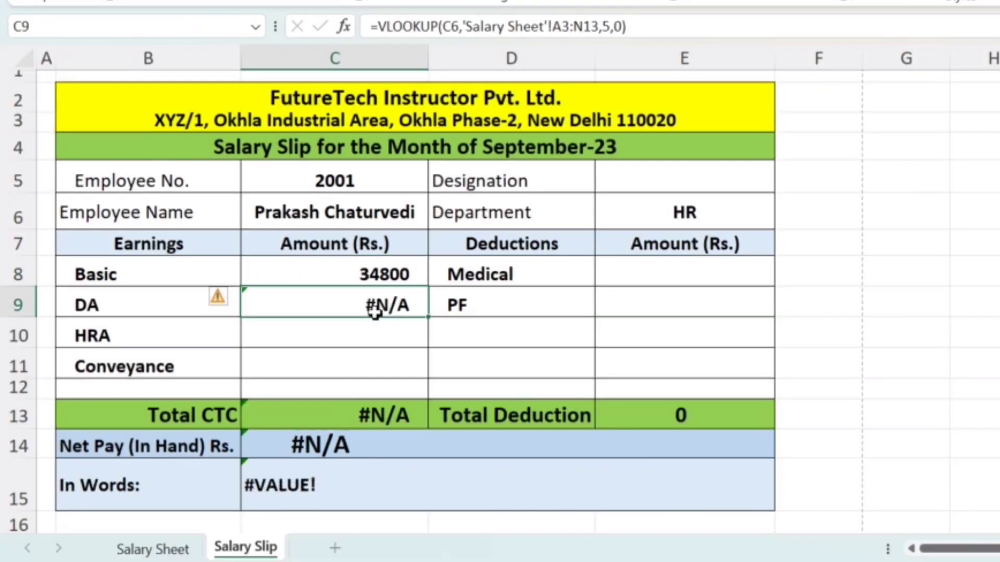
left_click(464, 26)
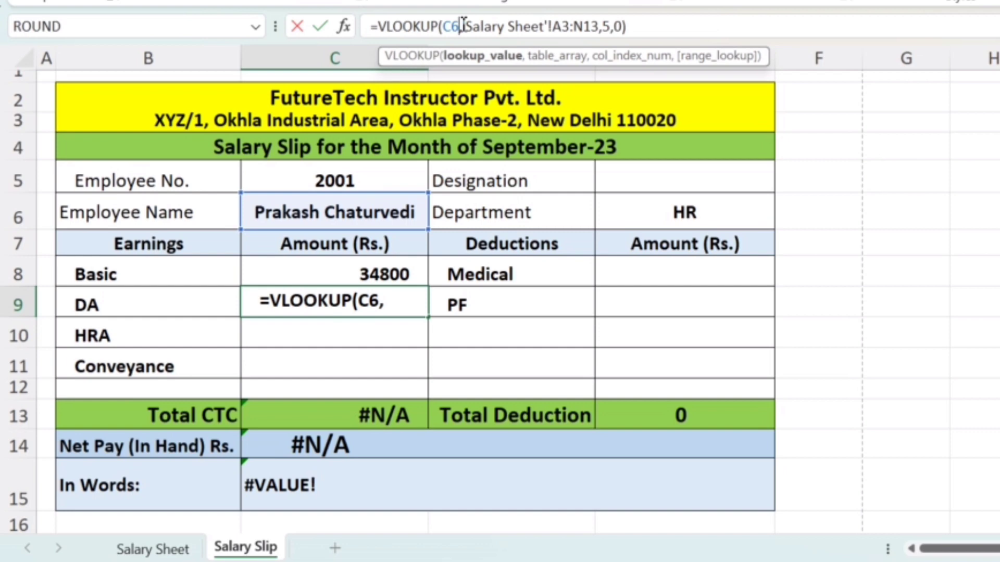
key("BackSpace")
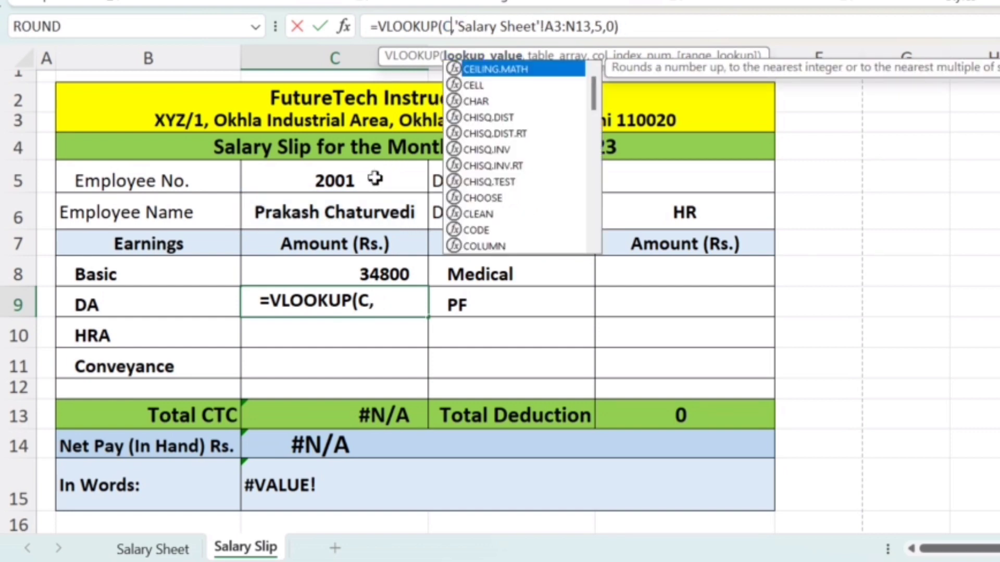
key("BackSpace")
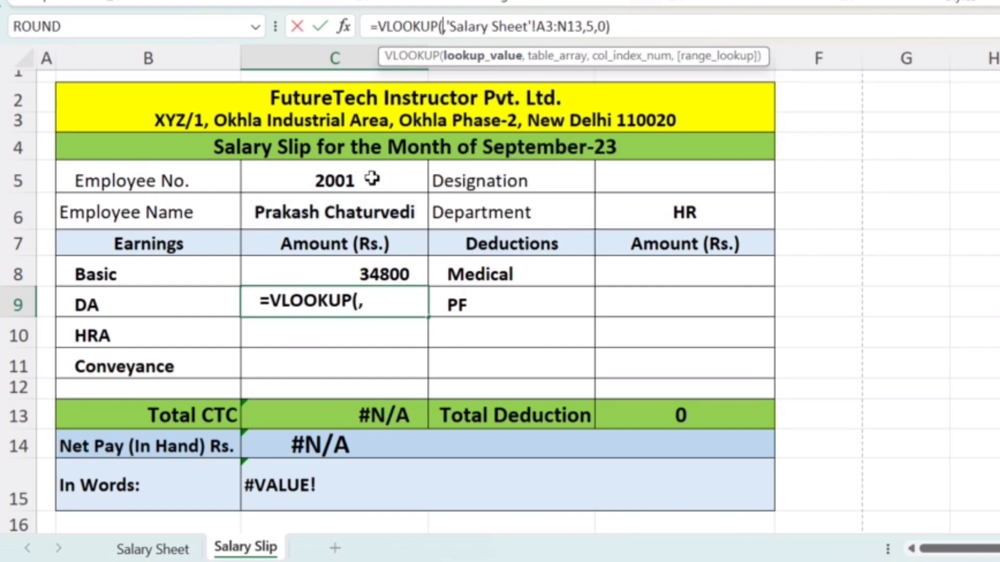
left_click(342, 180)
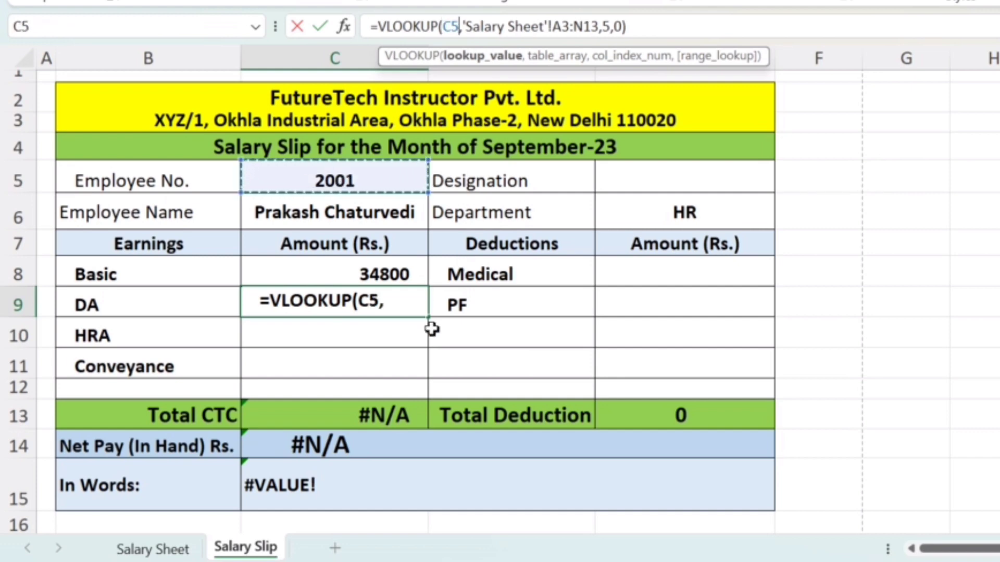
Set the DA VLOOKUP's column index to 6 with range lookup 0 and enter the formula
left_click(646, 26)
key("BackSpace")
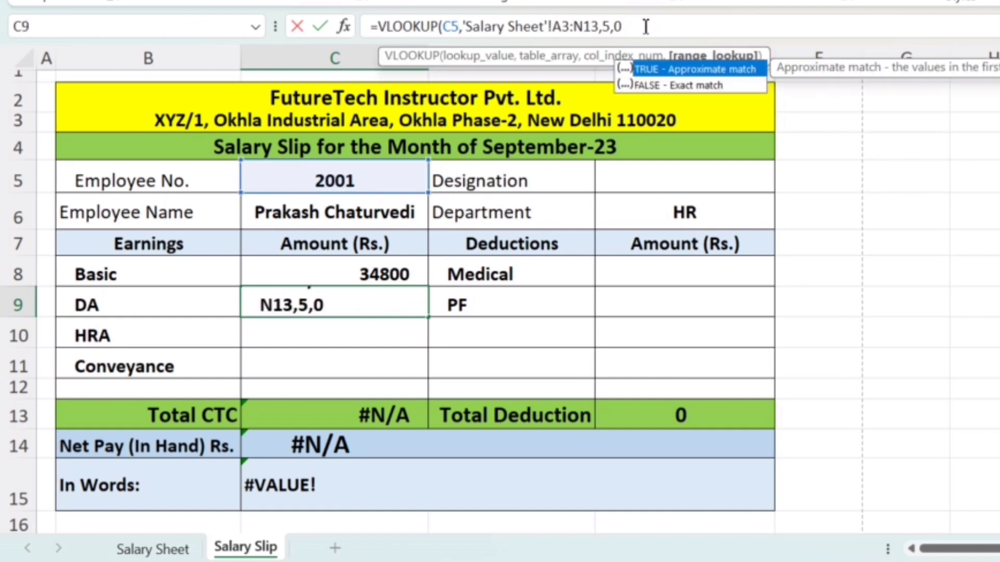
key("BackSpace")
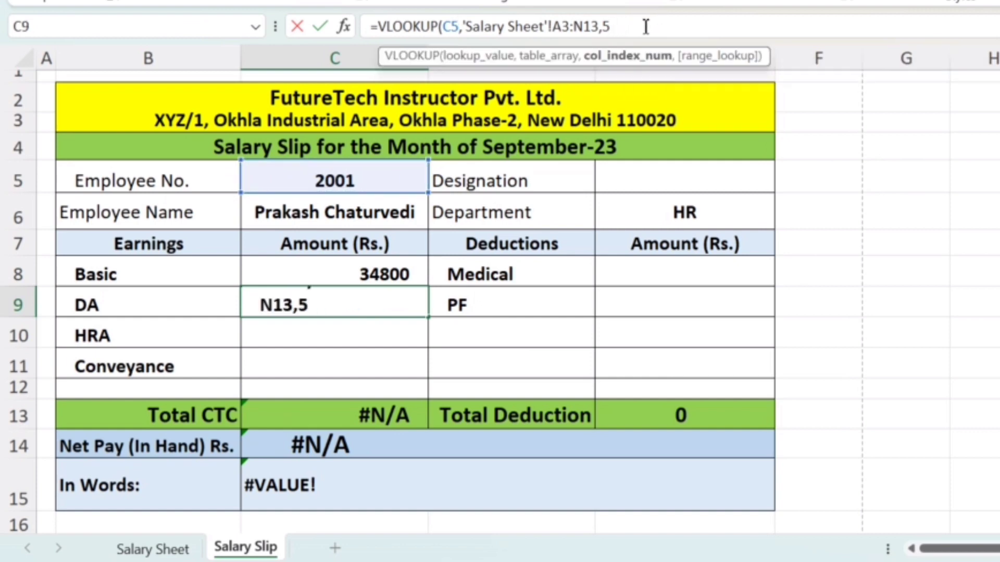
type("6,0")
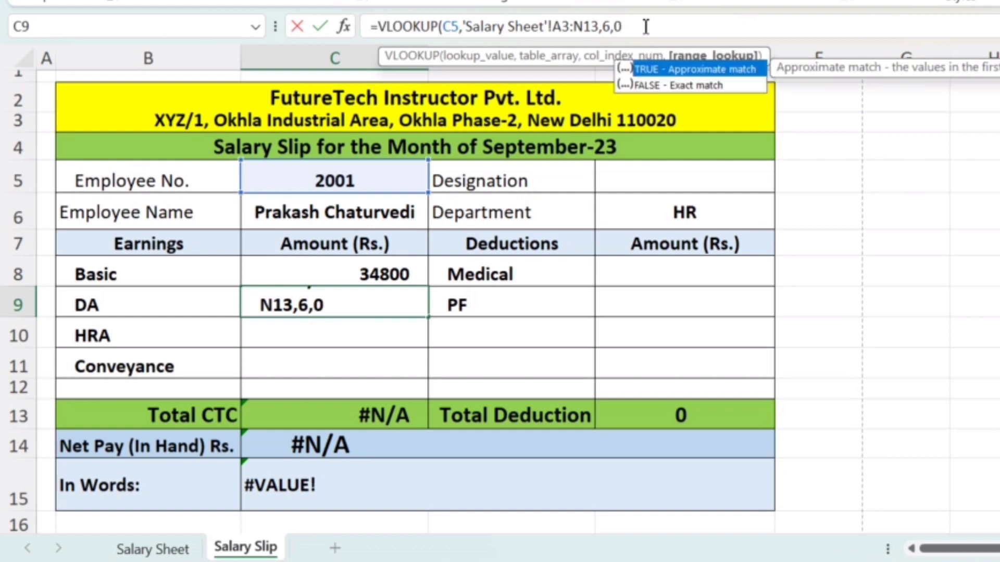
type(")")
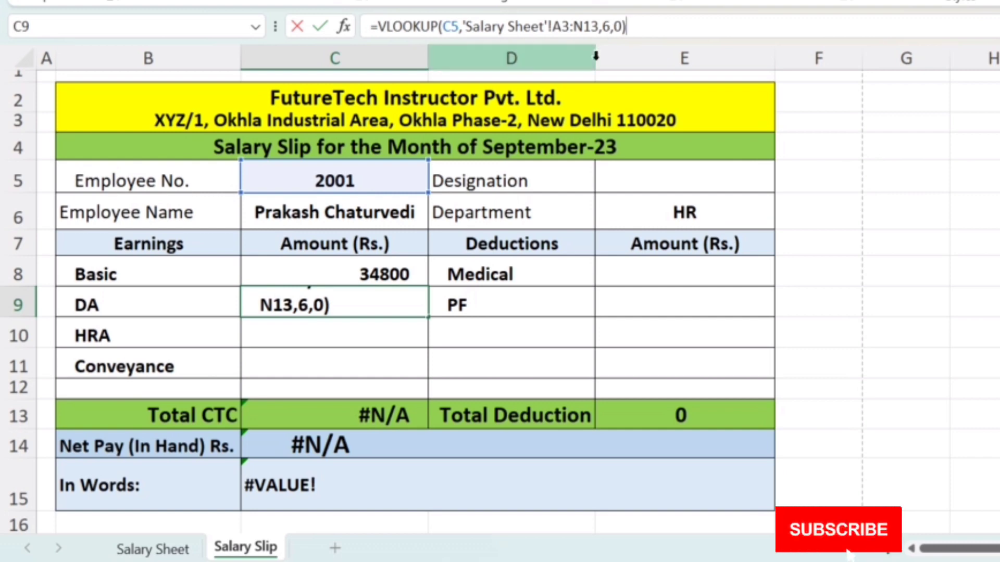
key("Return")
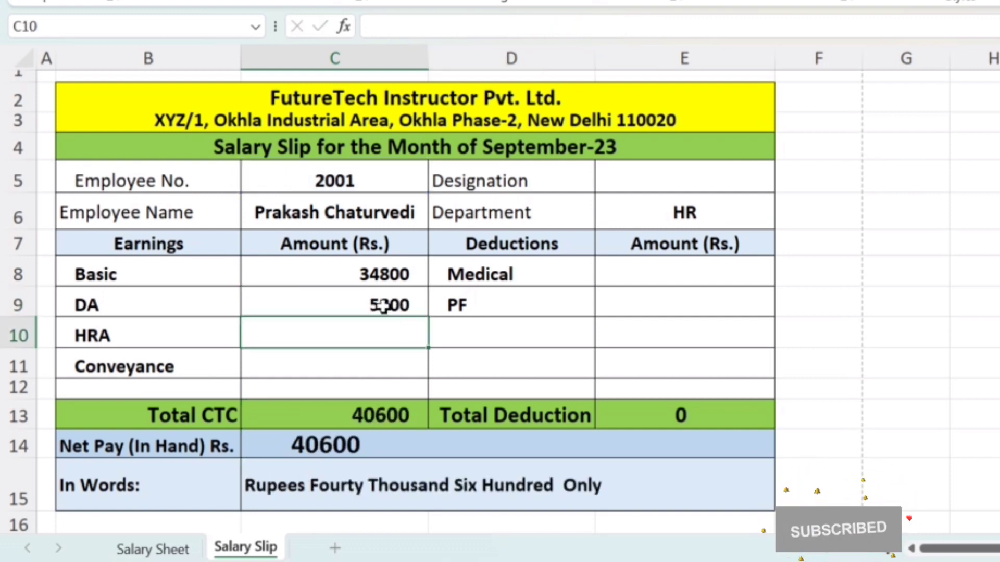
Complete the Conveyance amount formula as =VLOOKUP(C5,'Salary Sheet'!A2:N12,8,0)
left_click(156, 549)
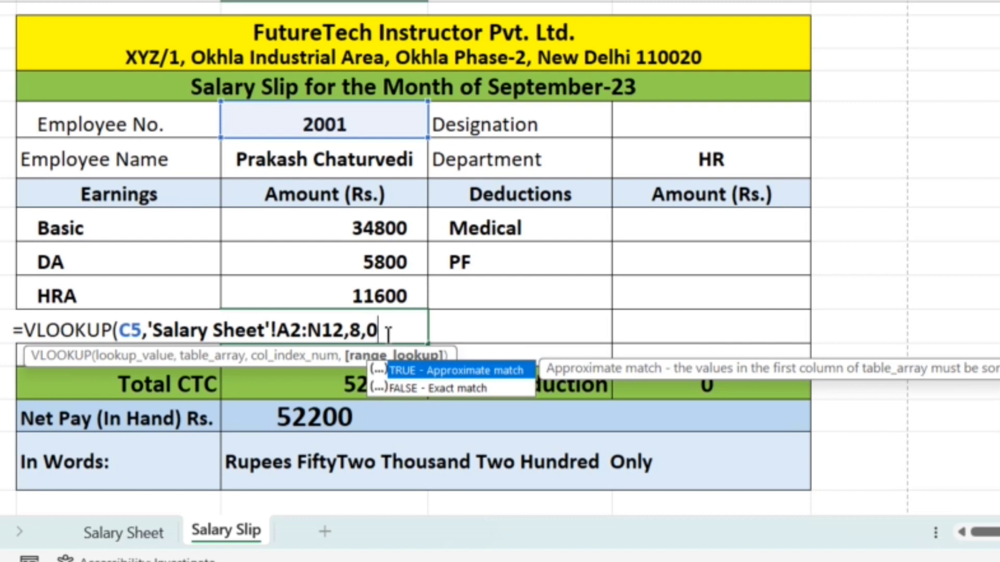
type(")")
key("Return")
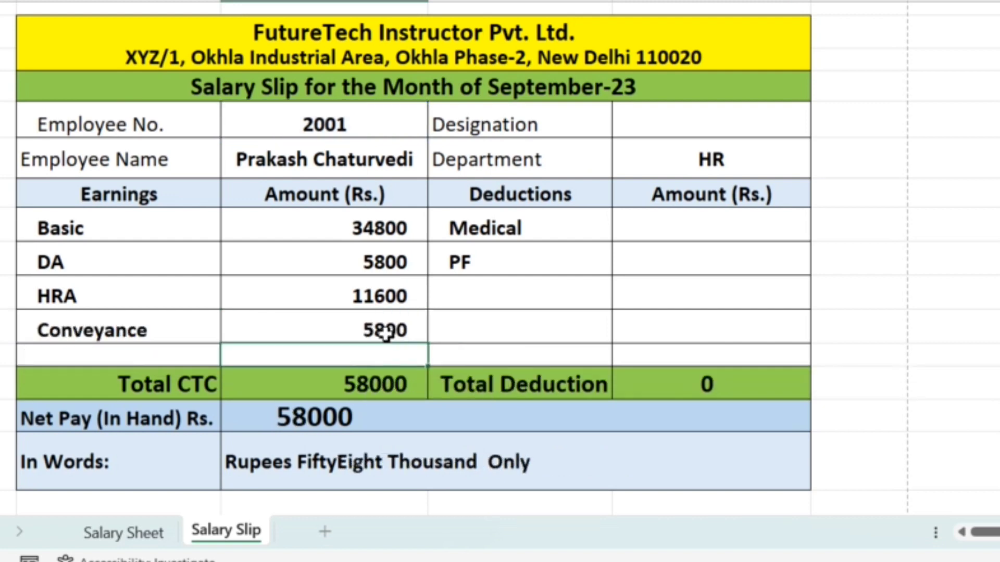
left_click(406, 329)
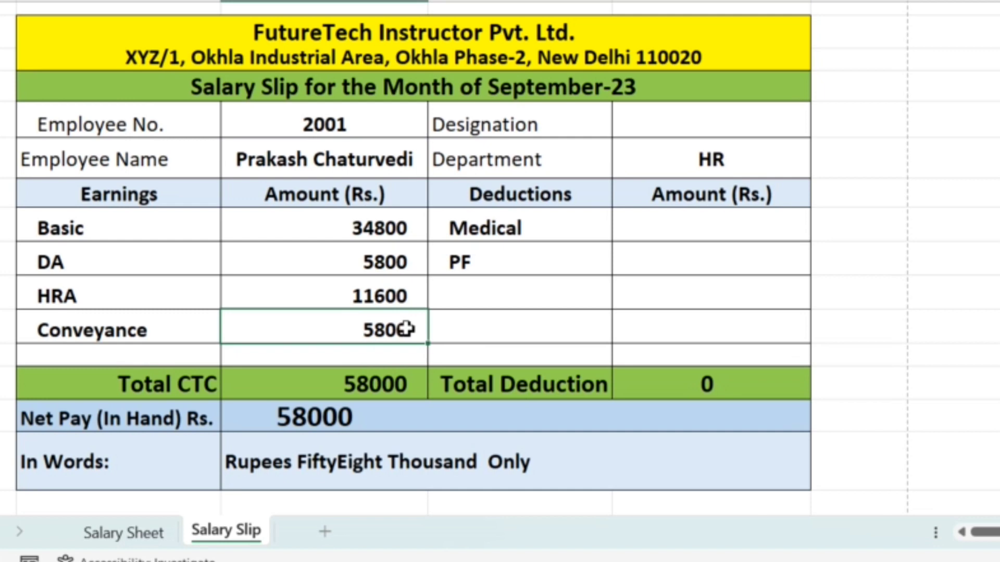
Enter =SUM(C8:C12) in the Total CTC amount cell to add up the earnings
left_click(398, 371)
type("=")
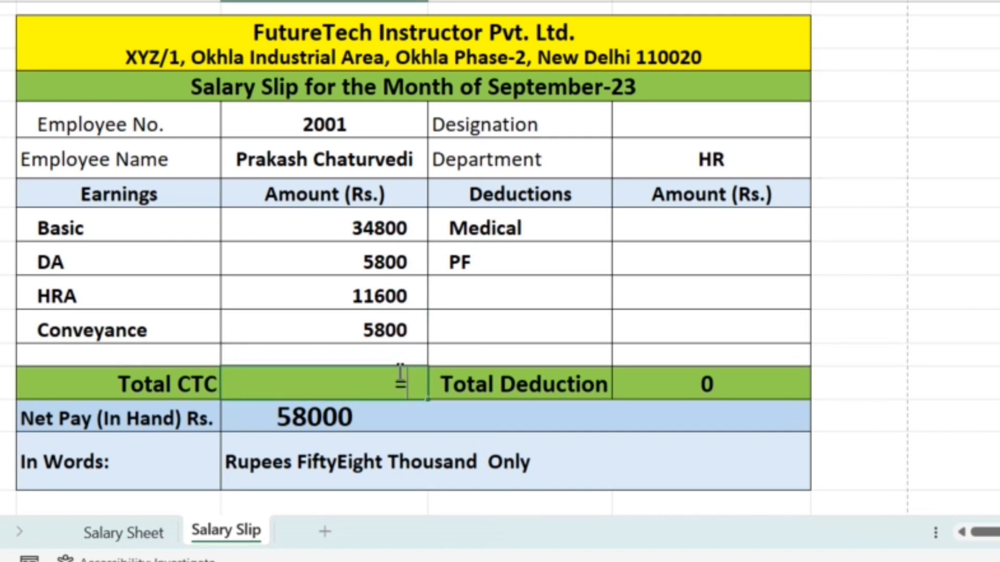
type("Sum")
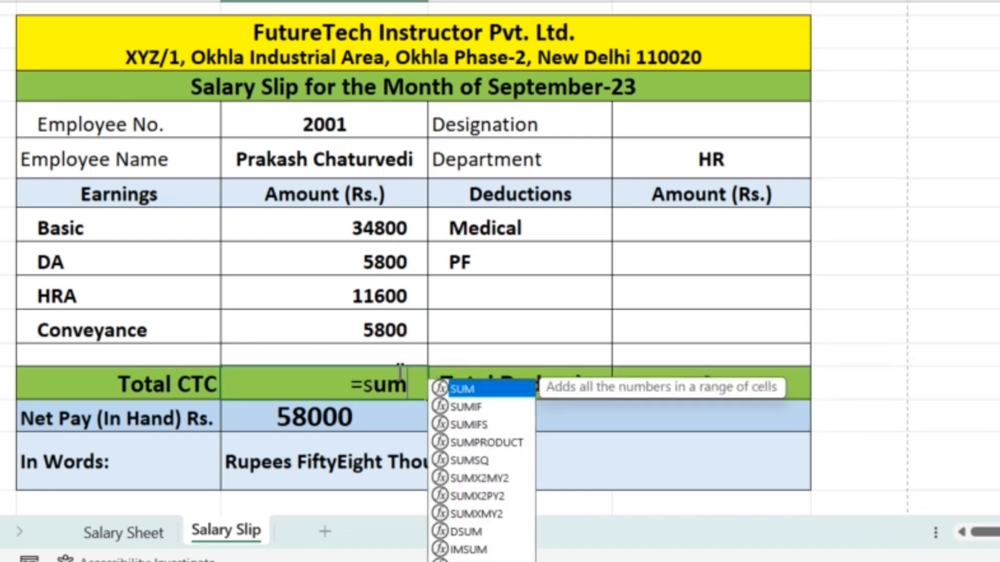
double_click(465, 390)
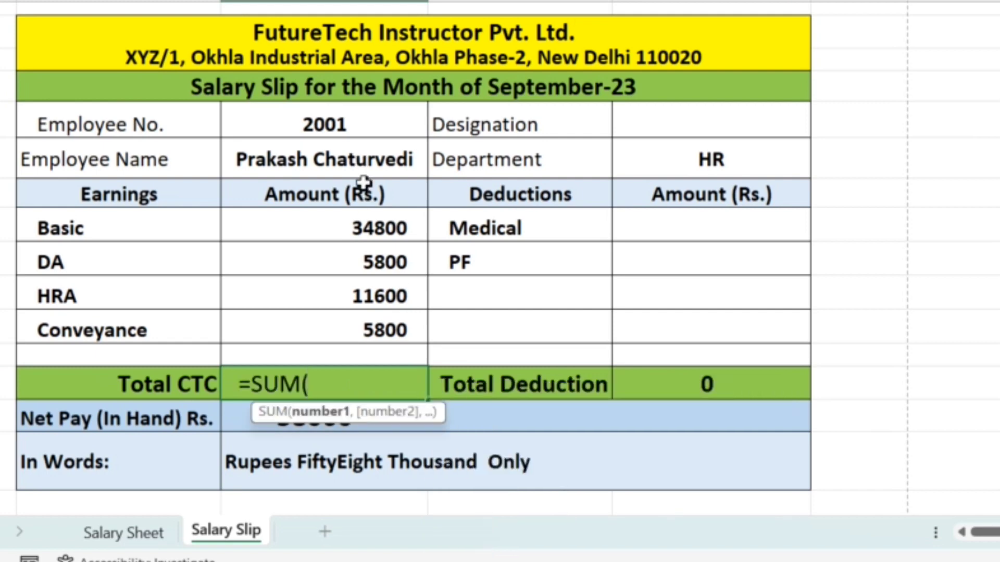
left_click_drag(369, 228, 375, 358)
type(")")
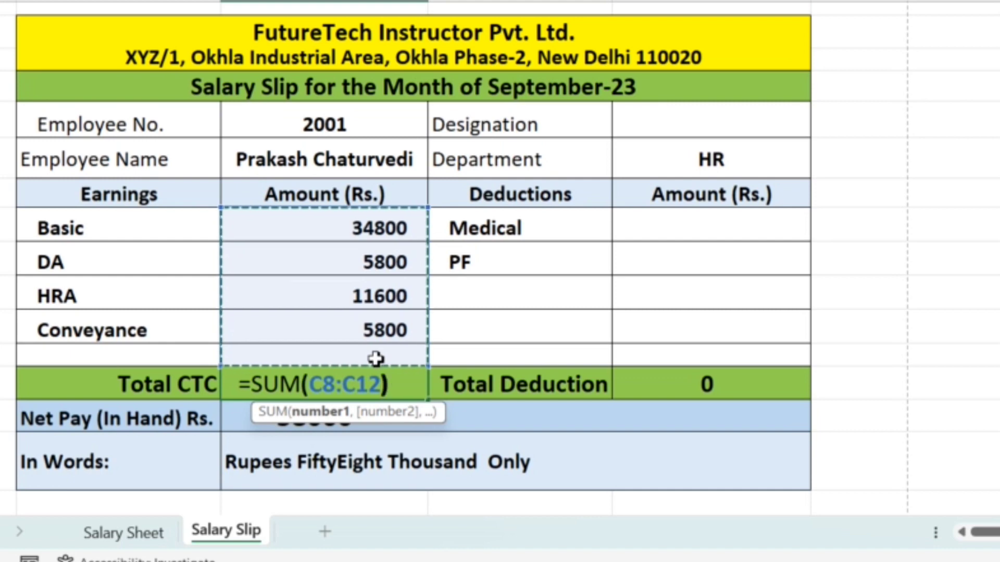
key("Return")
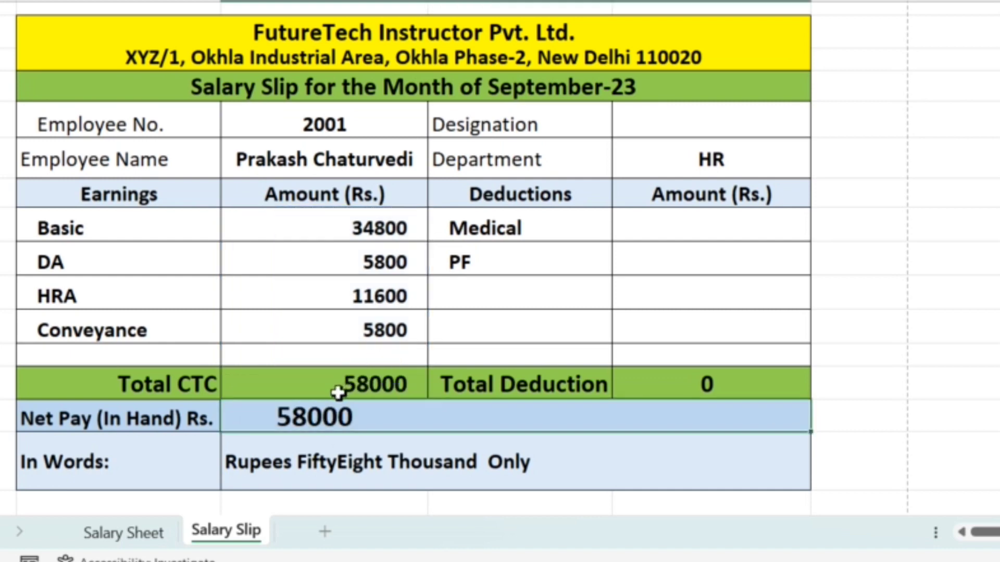
left_click(391, 384)
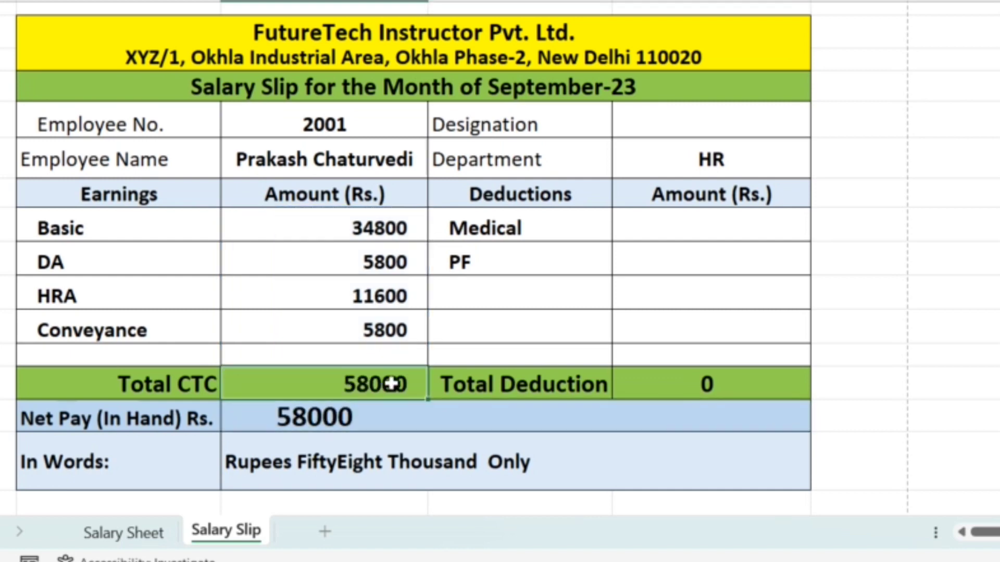
left_click(153, 392)
left_click(363, 389)
left_click(352, 415)
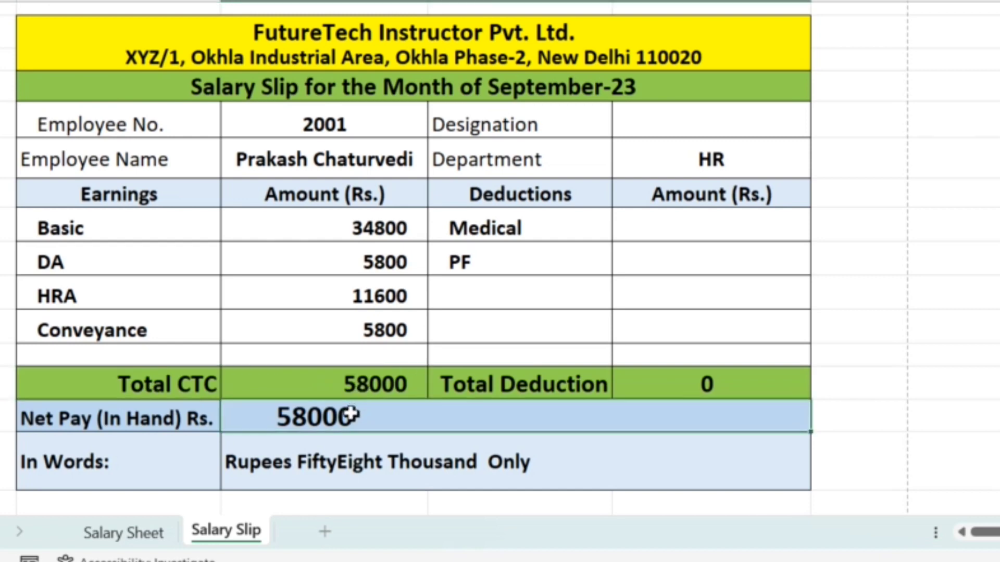
Clear the existing Net Pay (In Hand) amount from the salary slip and review the Basic and Total CTC amounts
key("Delete")
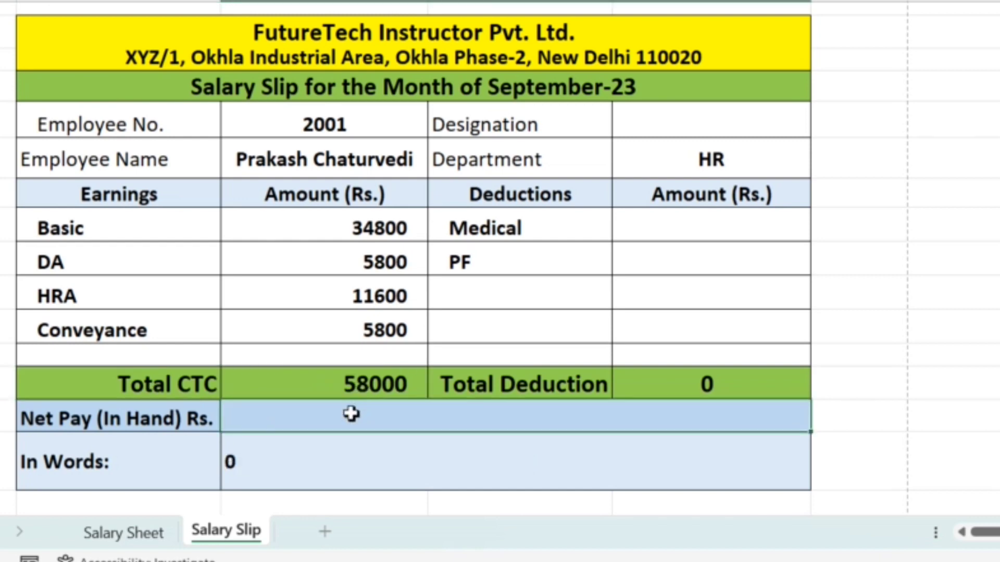
left_click(198, 388)
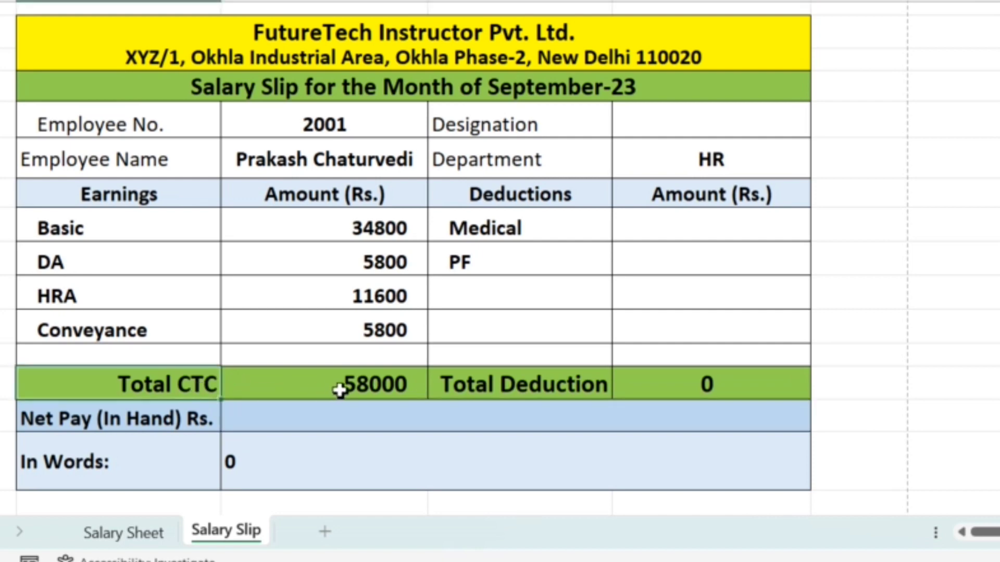
left_click(339, 389)
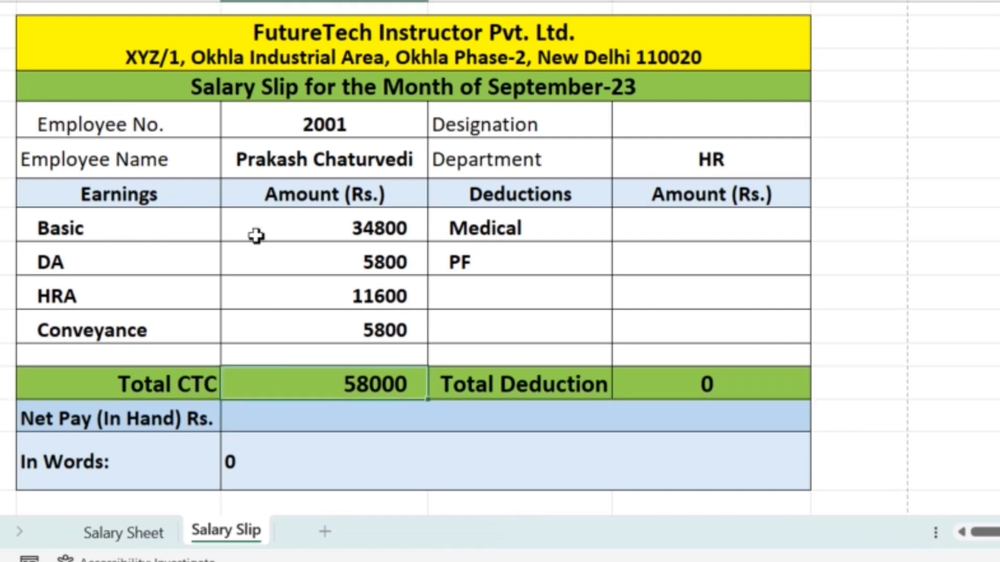
left_click(379, 230)
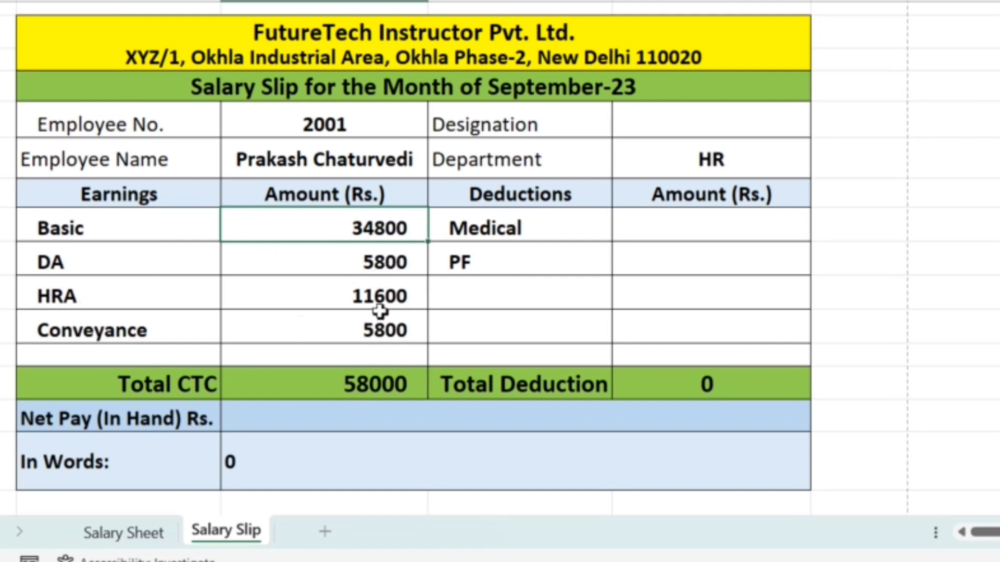
left_click(399, 382)
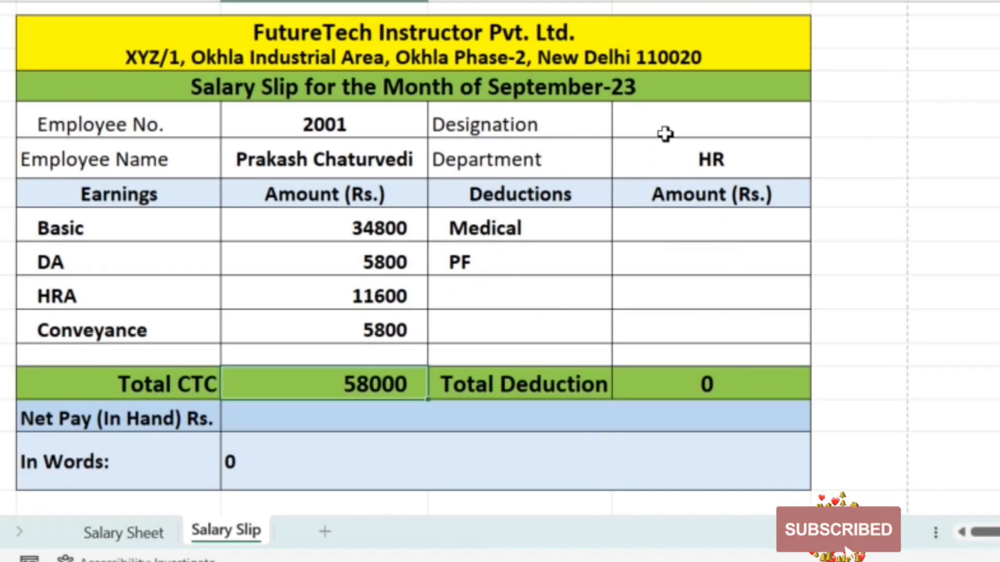
Start a VLOOKUP in the Designation cell with lookup value C5 and table array 'Salary Sheet'!A2:N12
left_click(686, 124)
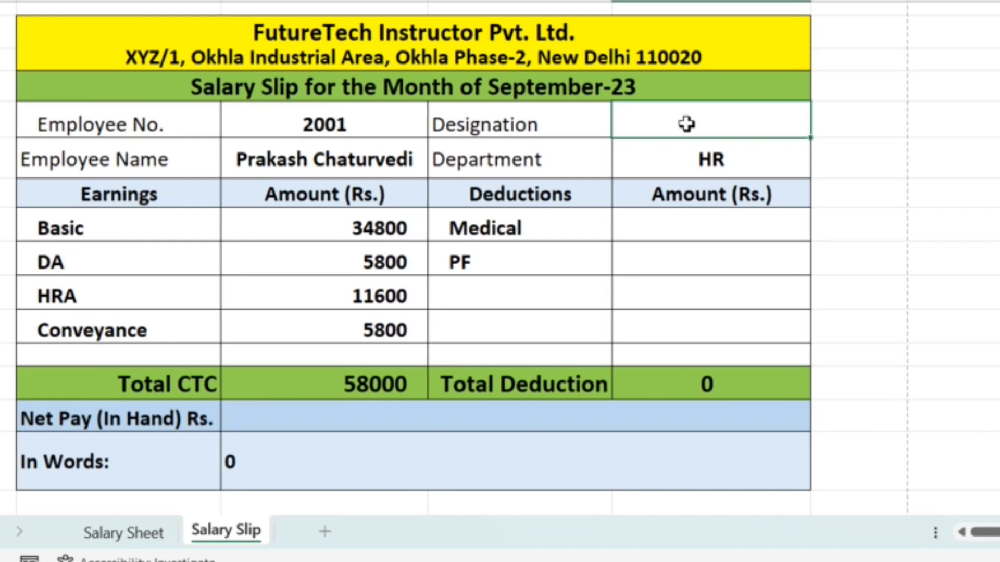
type("=v")
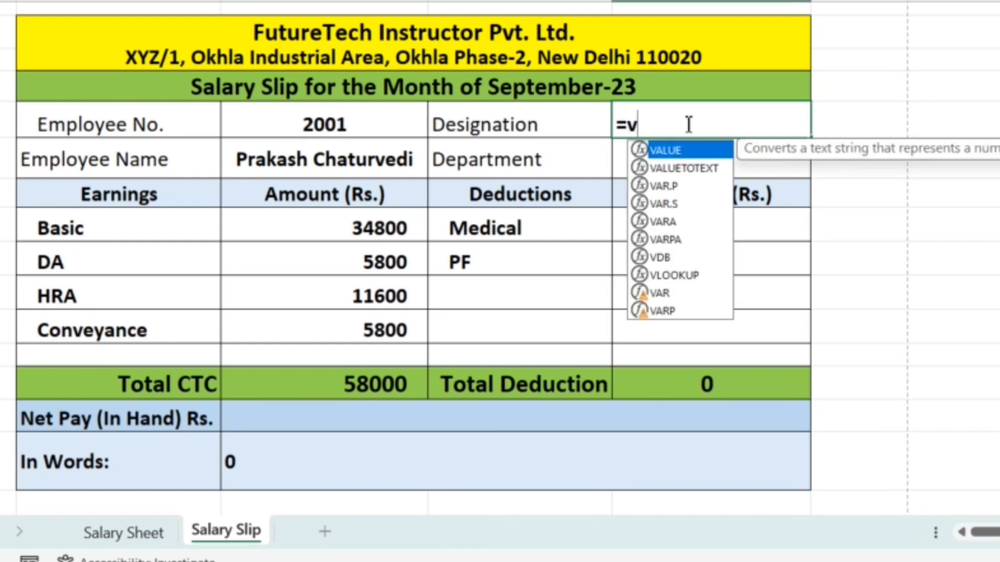
type("loo")
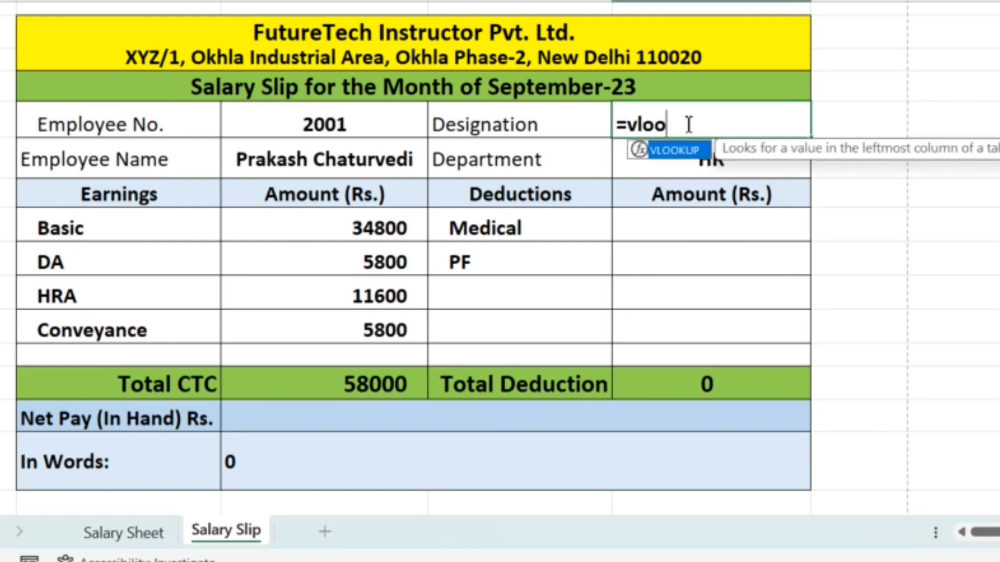
double_click(688, 143)
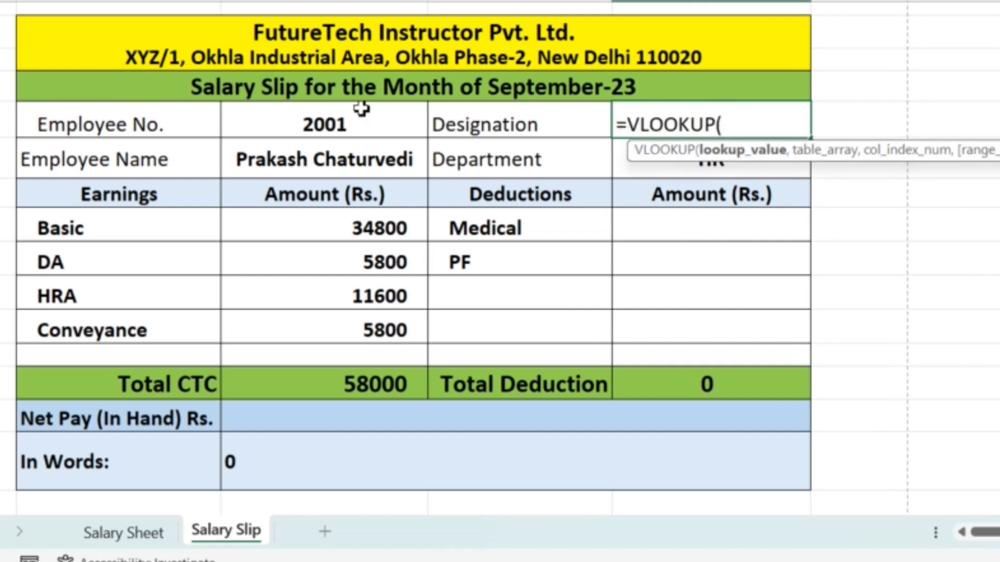
left_click(351, 121)
type(",")
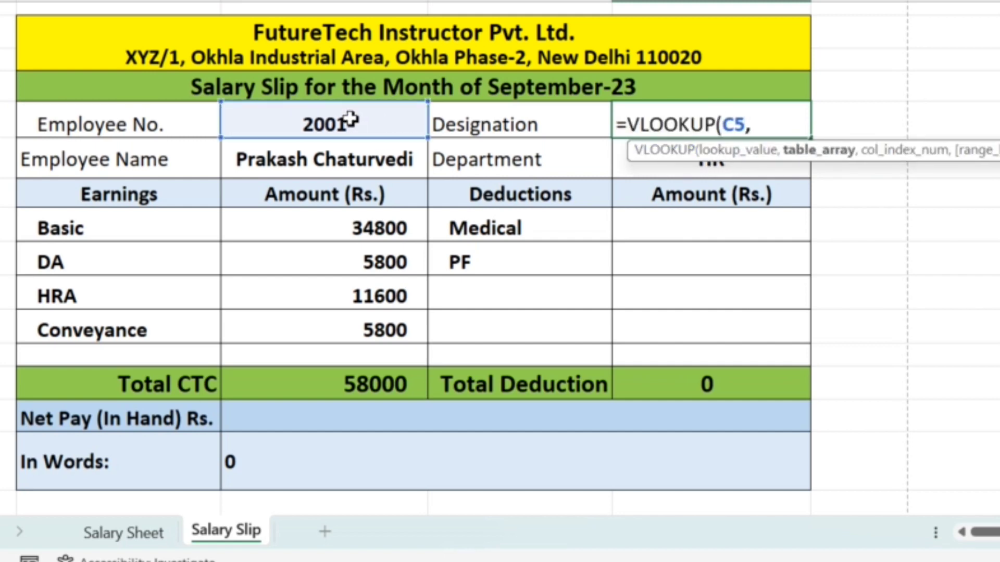
left_click(136, 531)
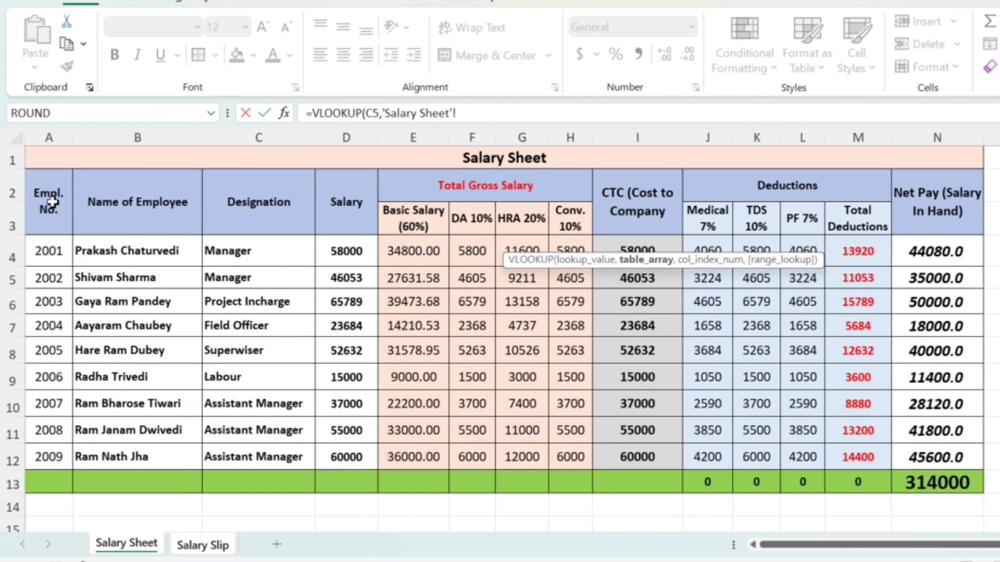
left_click_drag(52, 202, 939, 457)
type(",")
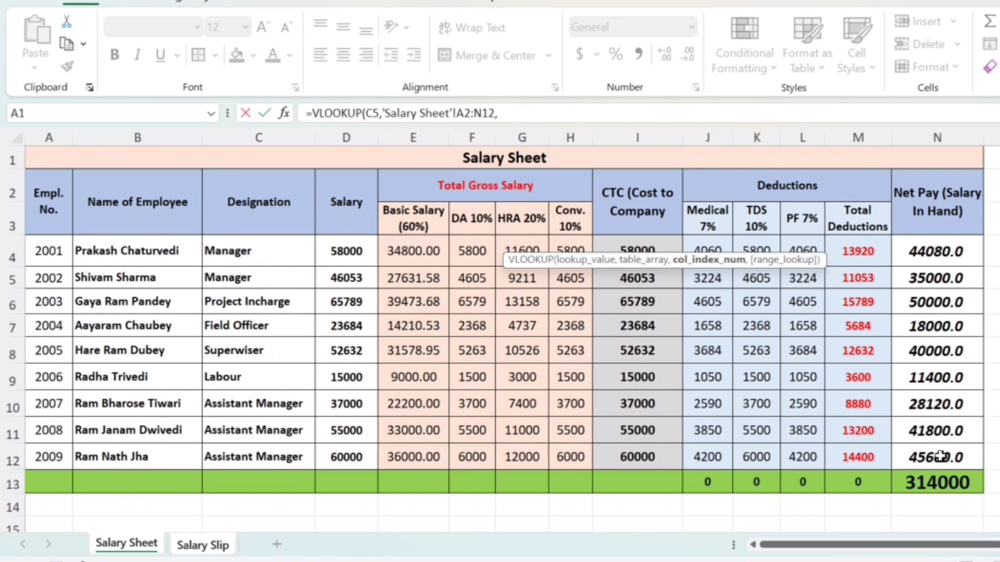
Remove the stray 'Salary Slip'! reference from the Designation formula and complete it with column index 3 and range lookup 0
left_click(218, 548)
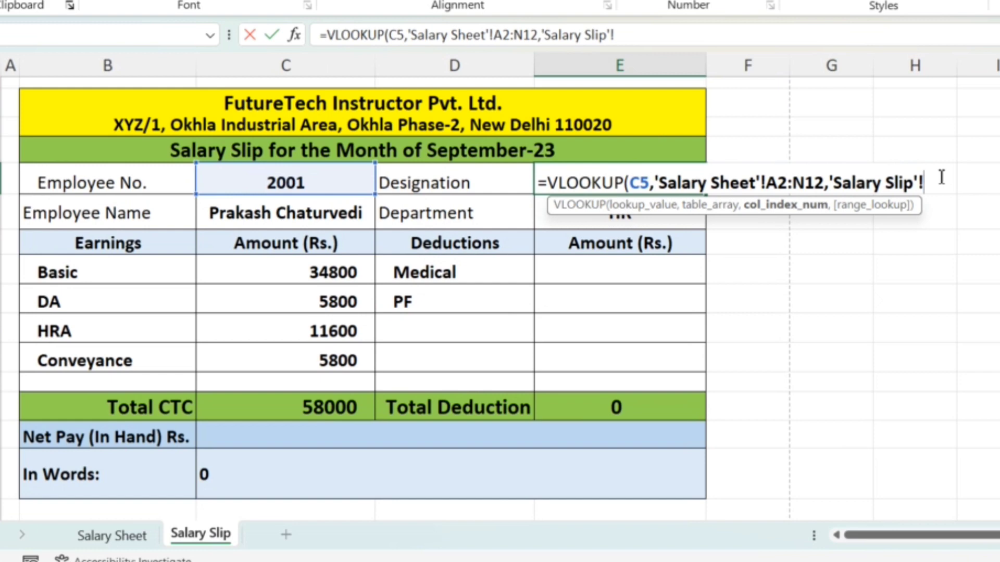
key("BackSpace")
key("BackSpace")
key("BackSpace")
key("BackSpace")
key("BackSpace")
key("BackSpace")
key("BackSpace")
key("BackSpace")
key("BackSpace")
key("BackSpace")
key("BackSpace")
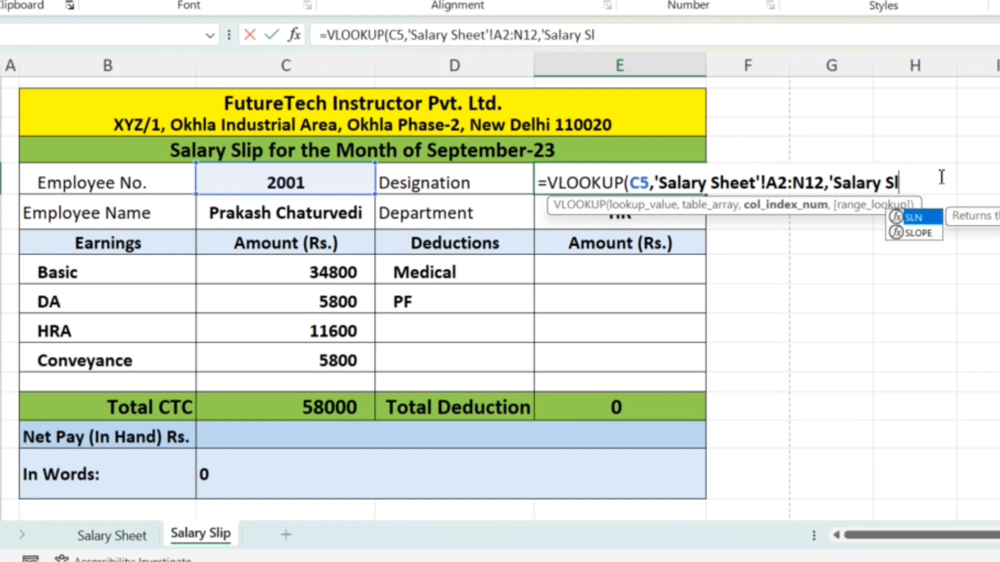
key("BackSpace")
key("BackSpace")
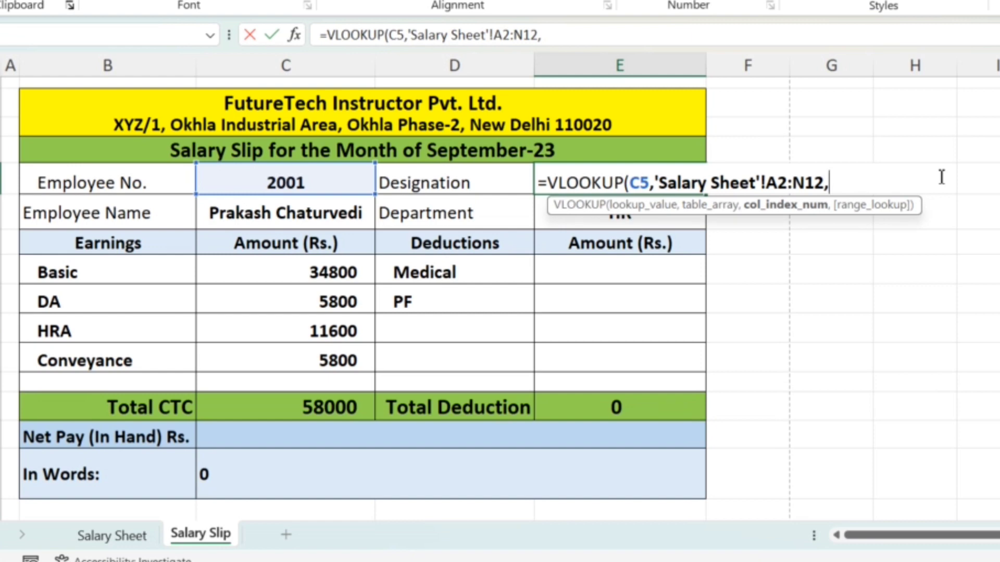
type("3,")
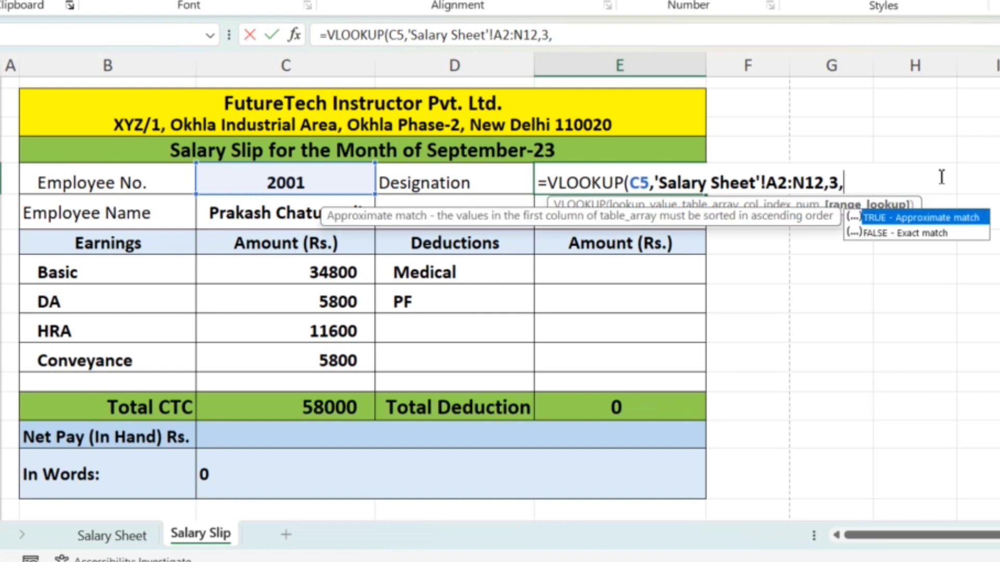
type("0)")
key("Return")
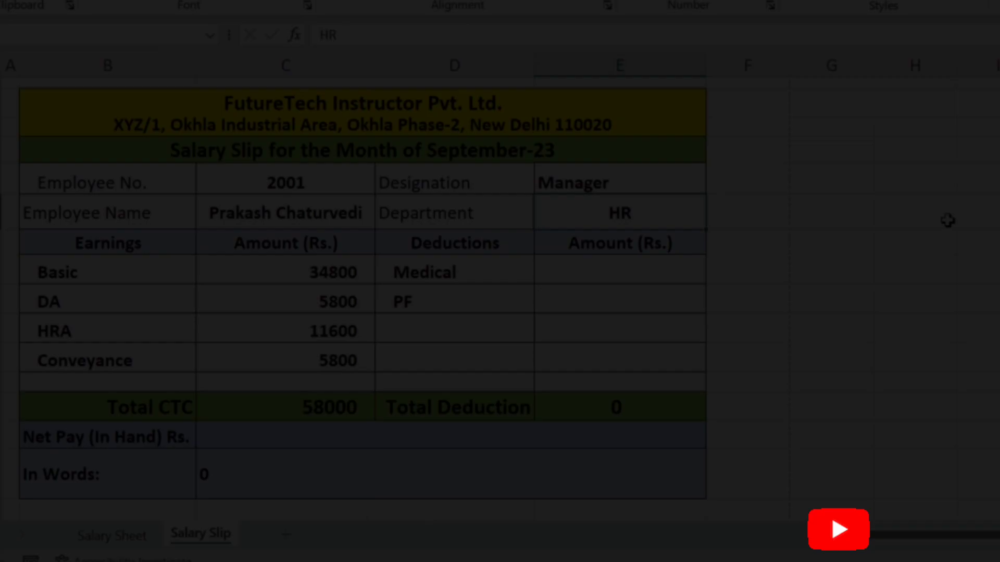
left_click(665, 182)
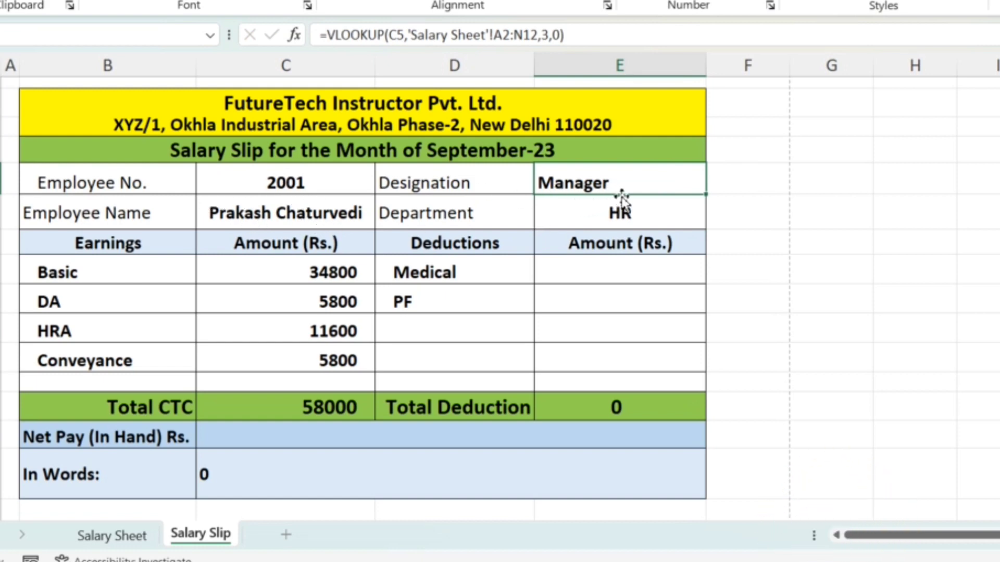
left_click(605, 221)
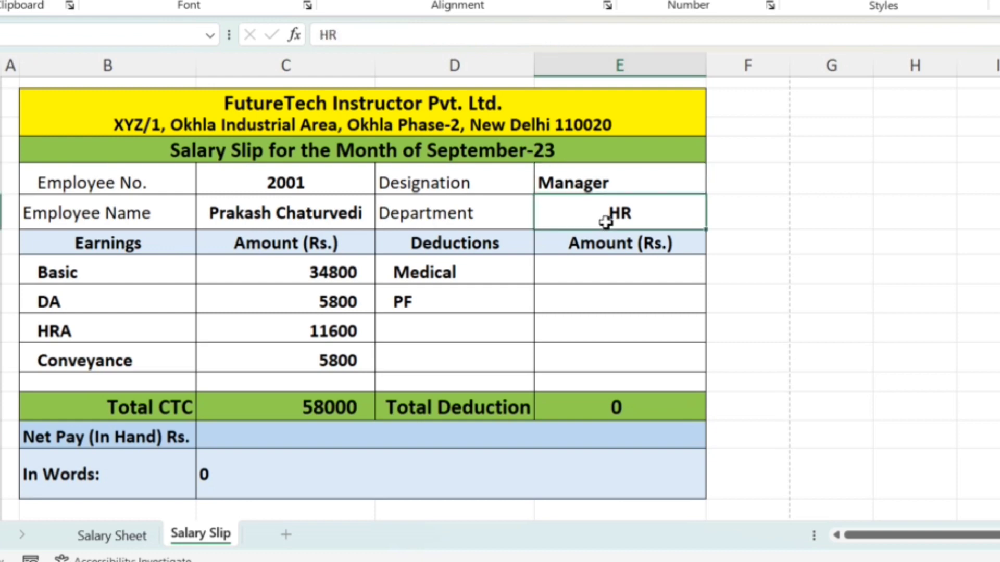
Enter =VLOOKUP(C5,'Salary Sheet'!A2:N12,10,0) in the Medical deduction amount cell
left_click(572, 277)
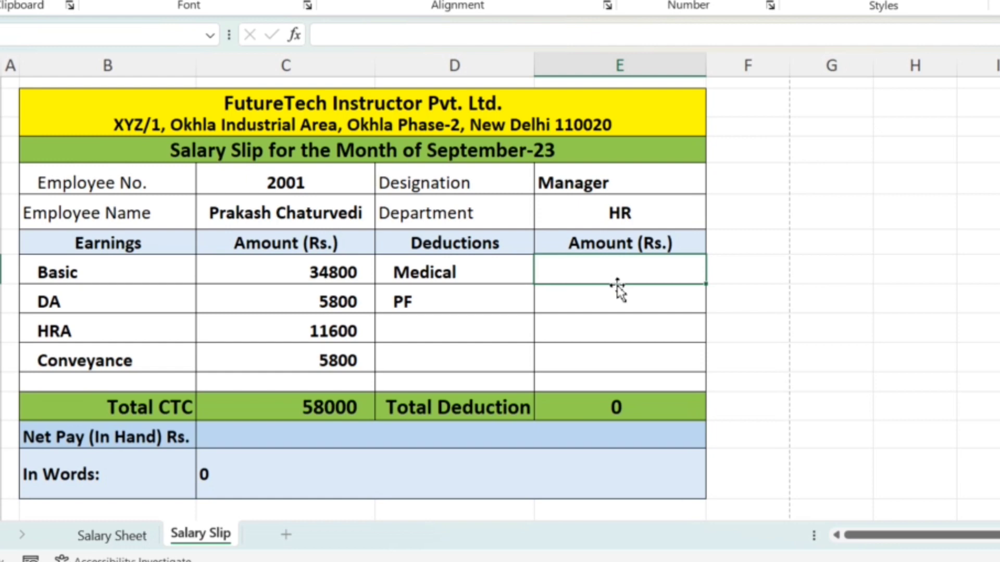
type("=vloo")
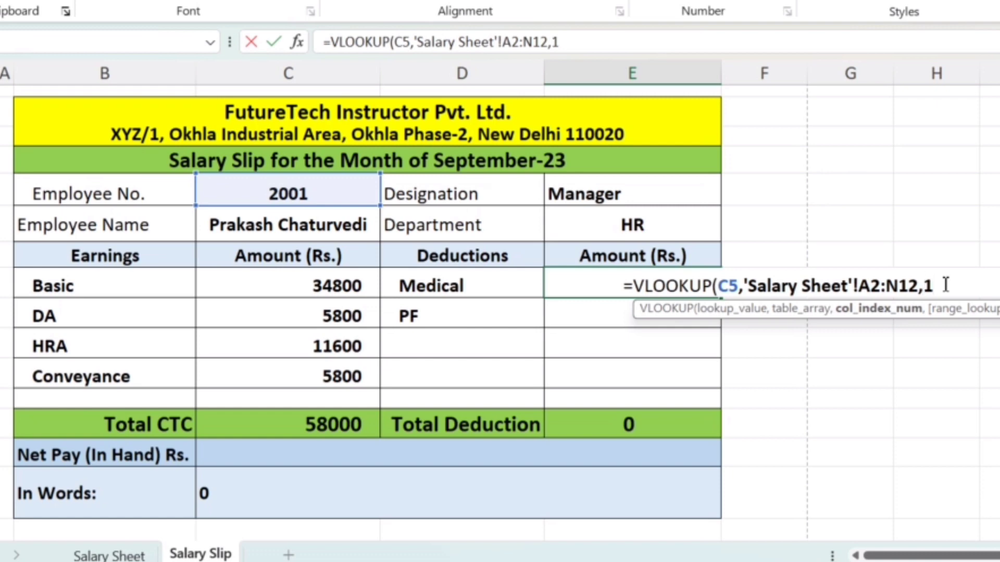
type("10,")
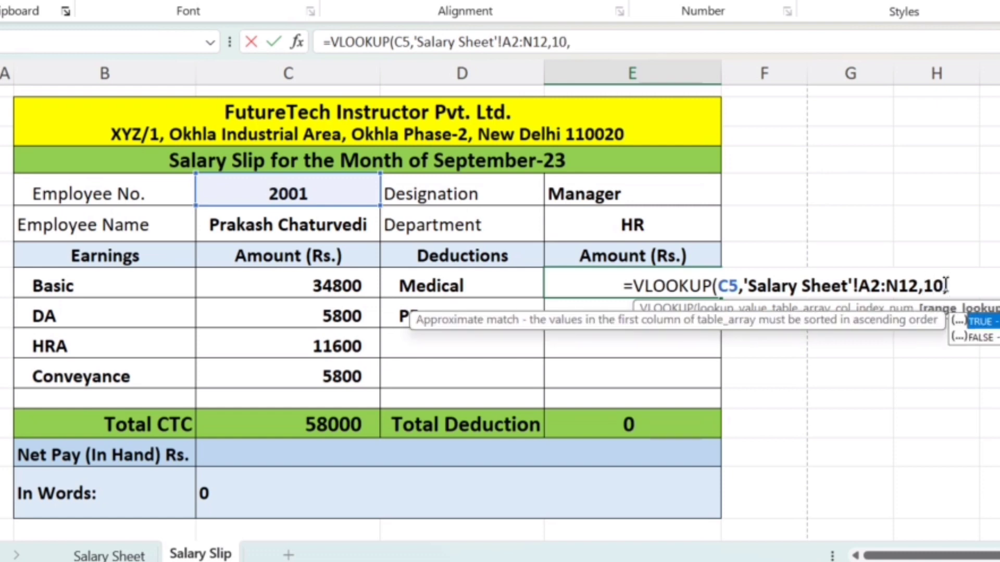
type("0)")
key("Return")
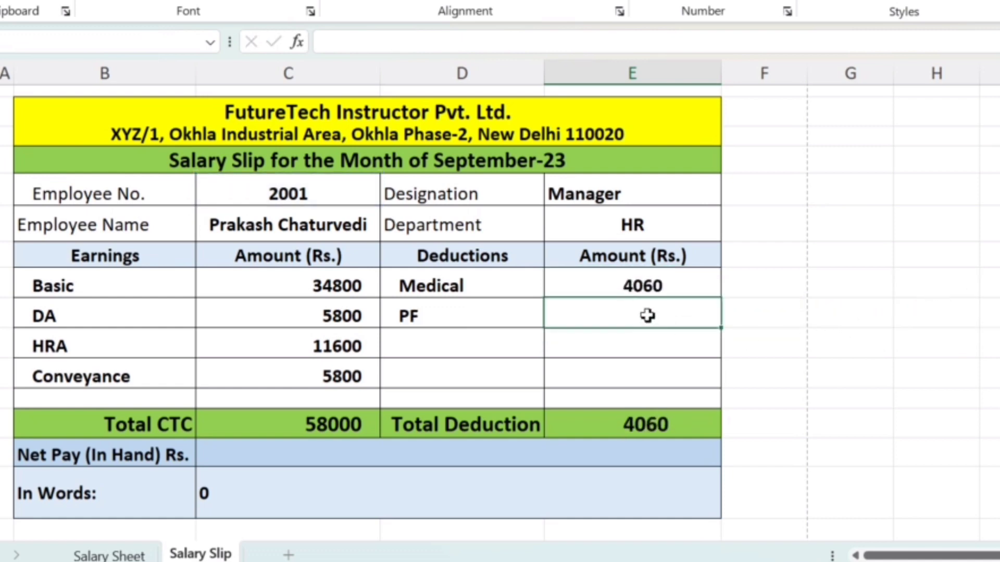
Fill the Medical formula down into the PF amount cell E9 and set its lookup value to C5
key("ctrl+d")
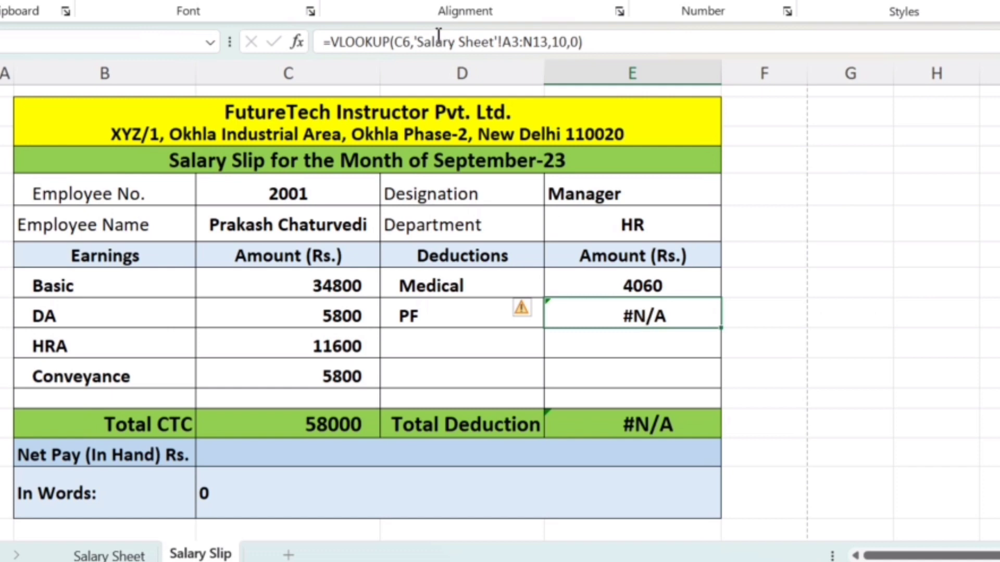
left_click(415, 43)
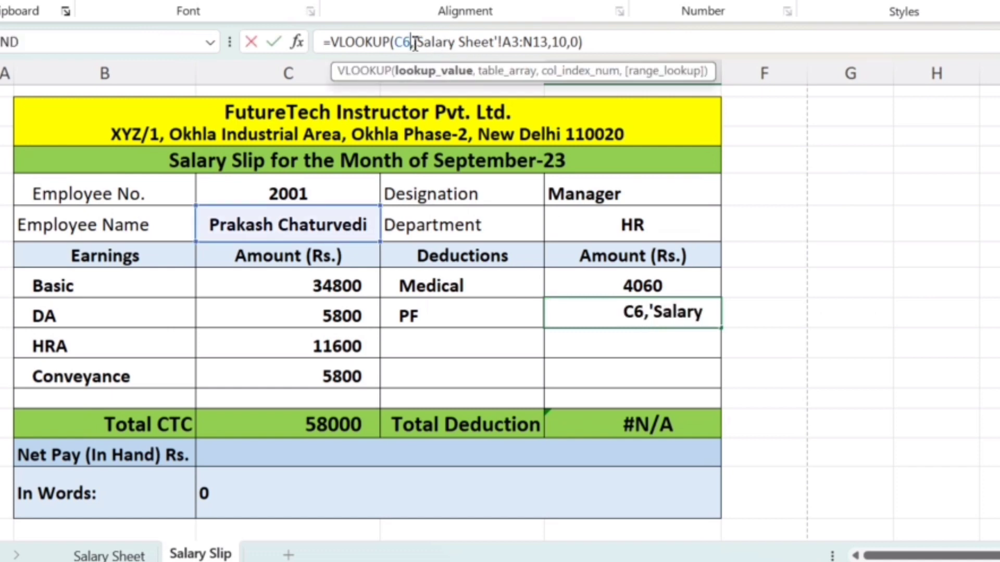
key("BackSpace")
key("BackSpace")
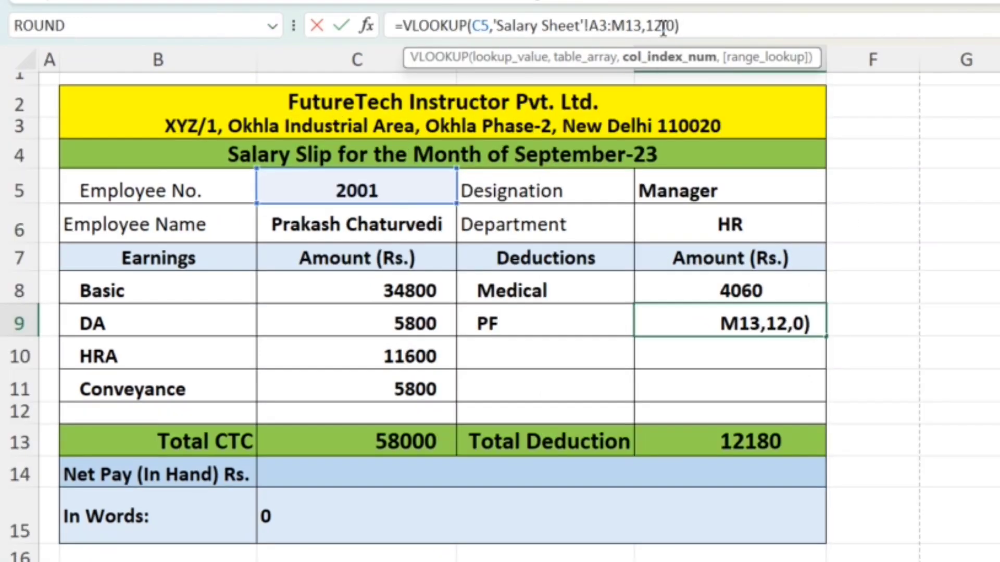
Set the column index of the PF amount's VLOOKUP to 11 and enter the formula
key("BackSpace")
type("1")
left_click(687, 27)
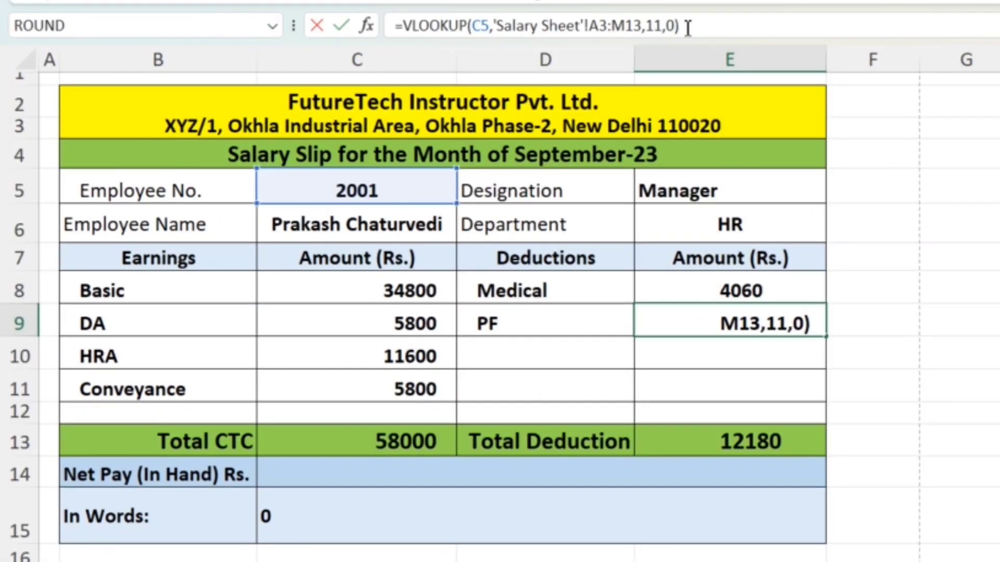
key("Return")
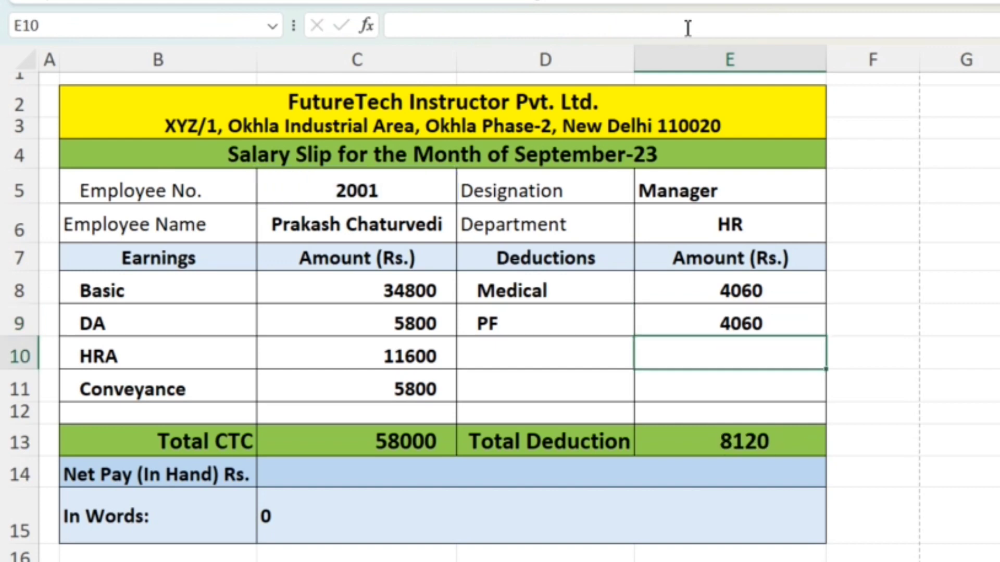
Review the first employee's row in the Salary Sheet, including the Total Deductions and Net Pay formulas
left_click(418, 439)
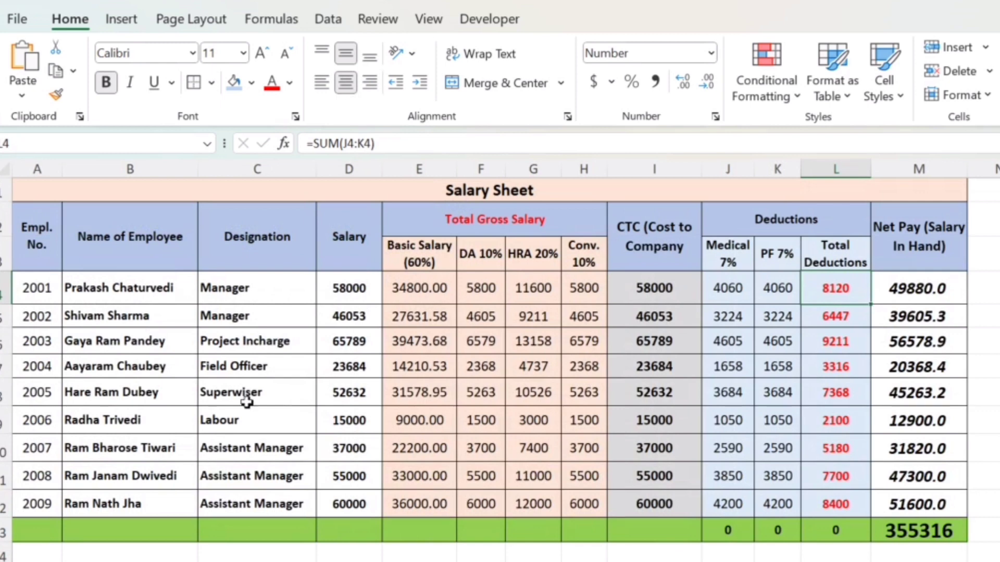
left_click(4, 288)
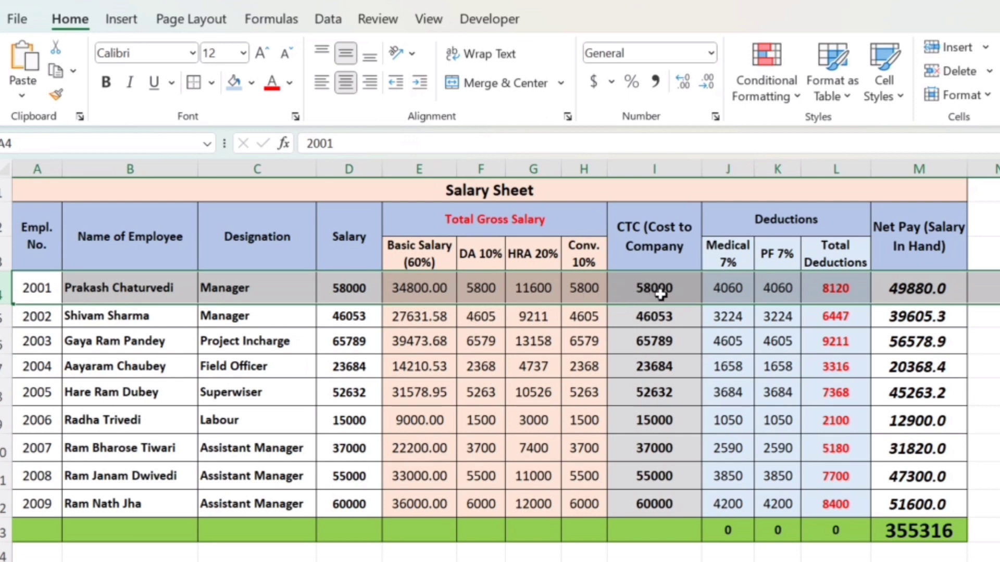
left_click(836, 298)
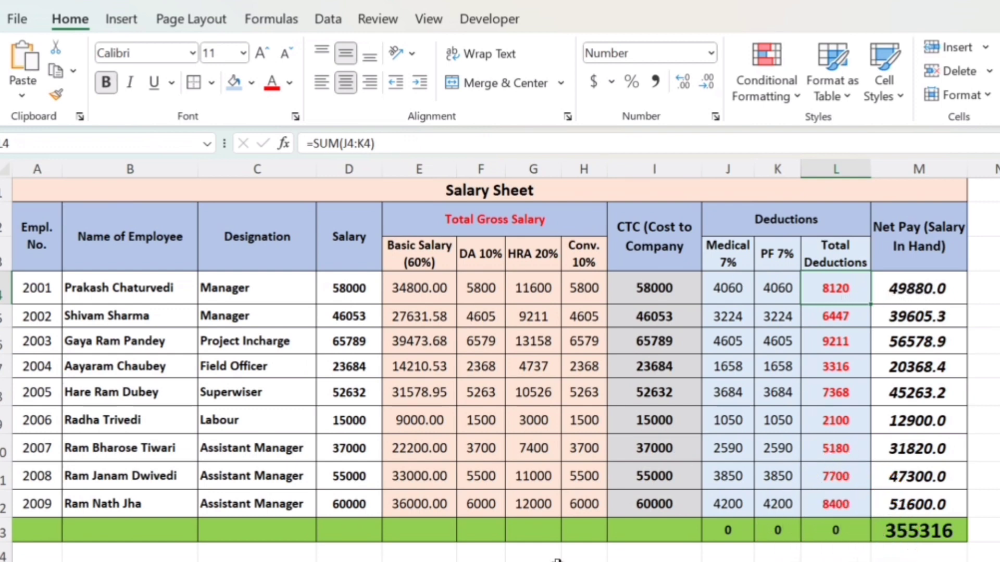
left_click(910, 291)
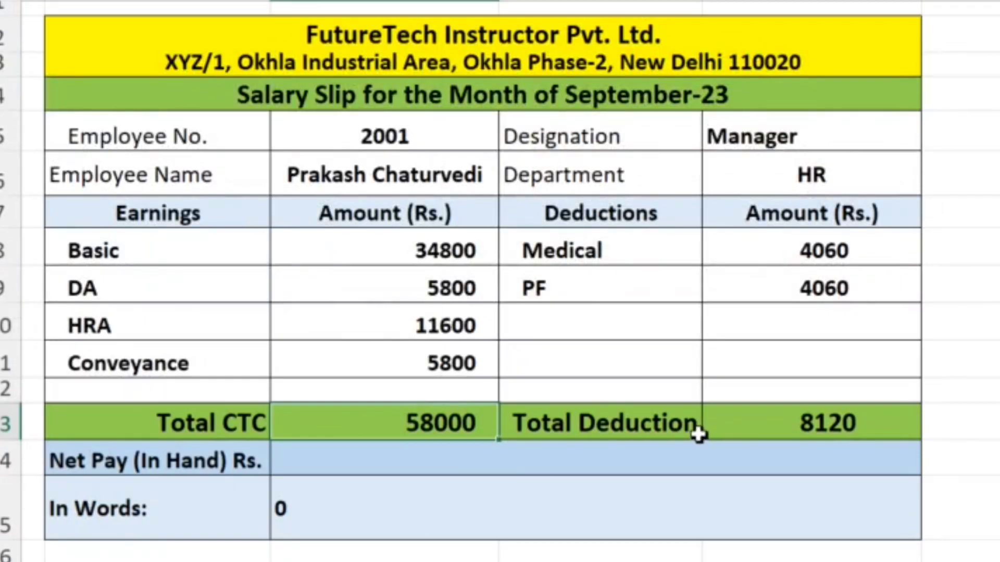
Enter =C13-E13 in the Net Pay (In Hand) cell of the Salary Slip to subtract Total Deduction from Total CTC
left_click(359, 470)
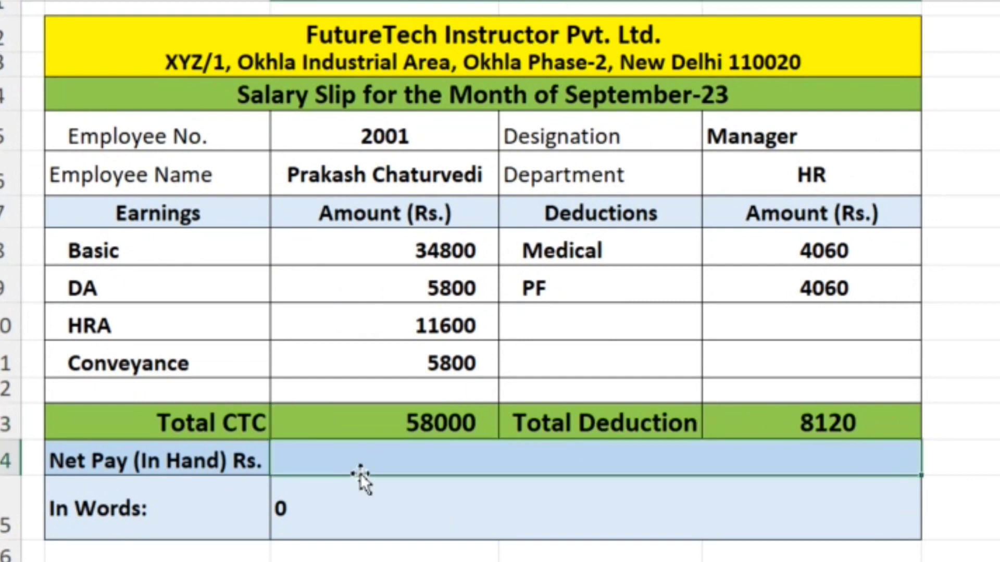
type("=")
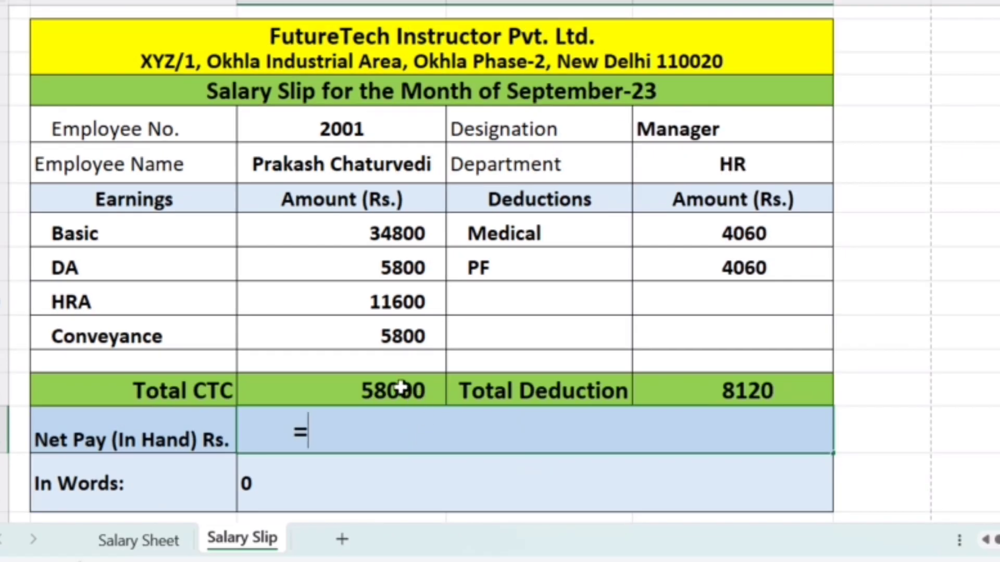
left_click(368, 391)
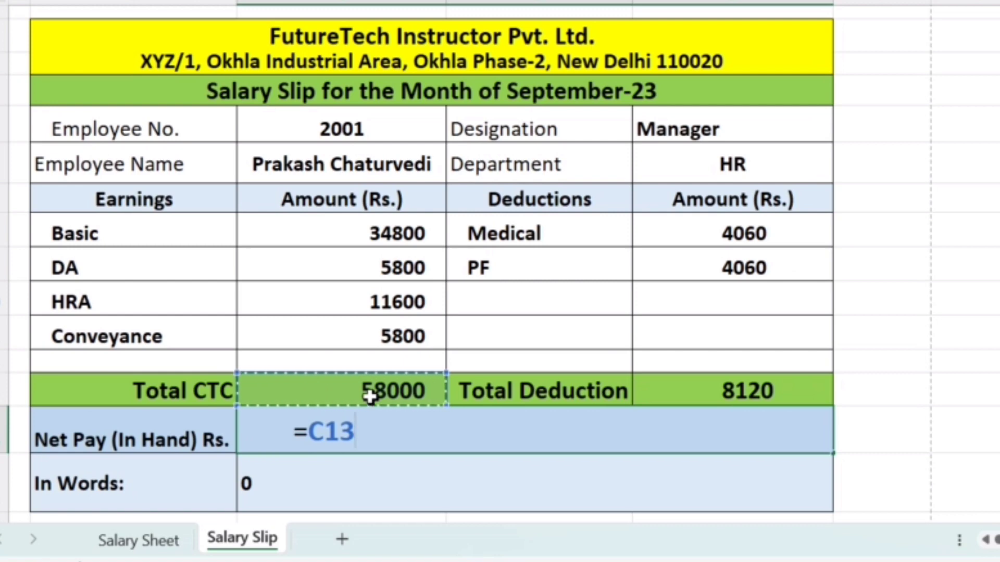
type("-")
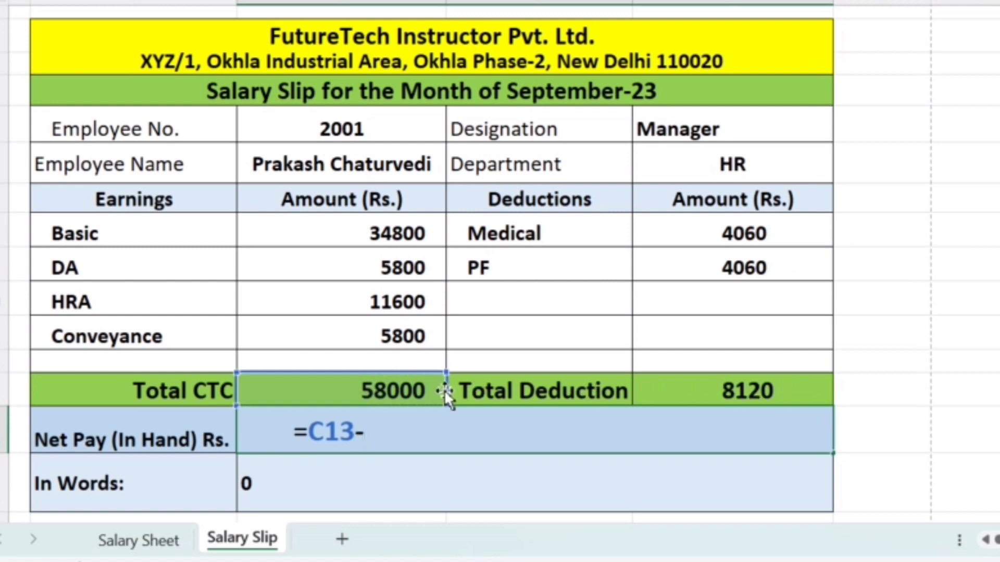
left_click(744, 393)
key("Return")
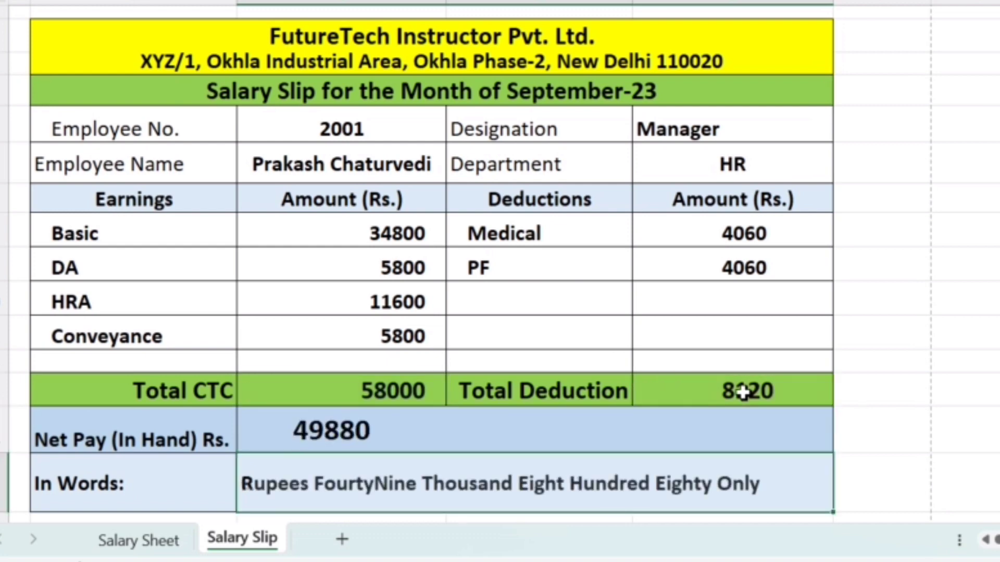
Compare the slip's Net Pay with the Salary Sheet and inspect the formulas in the Net Pay and In Words cells
left_click(449, 440)
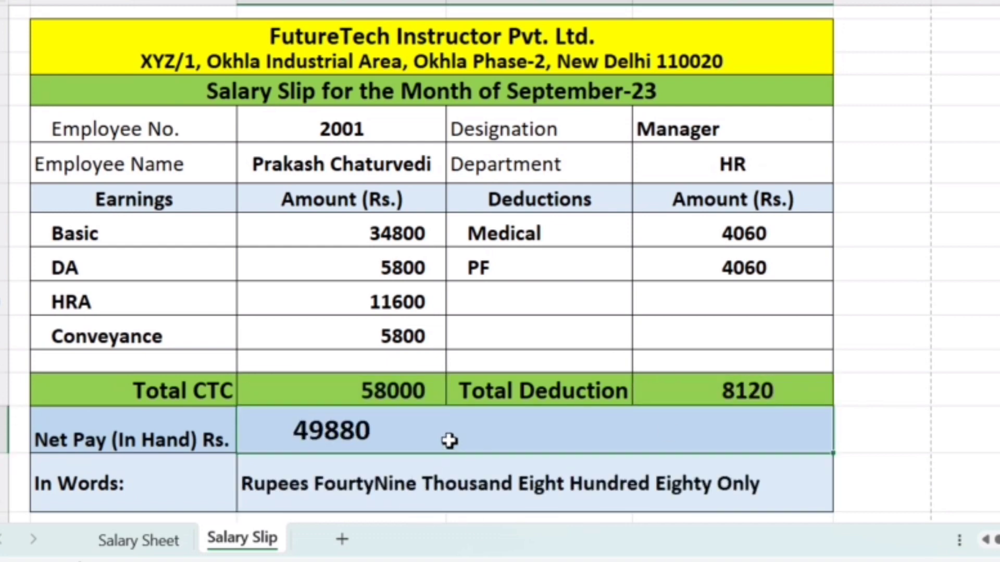
left_click(167, 537)
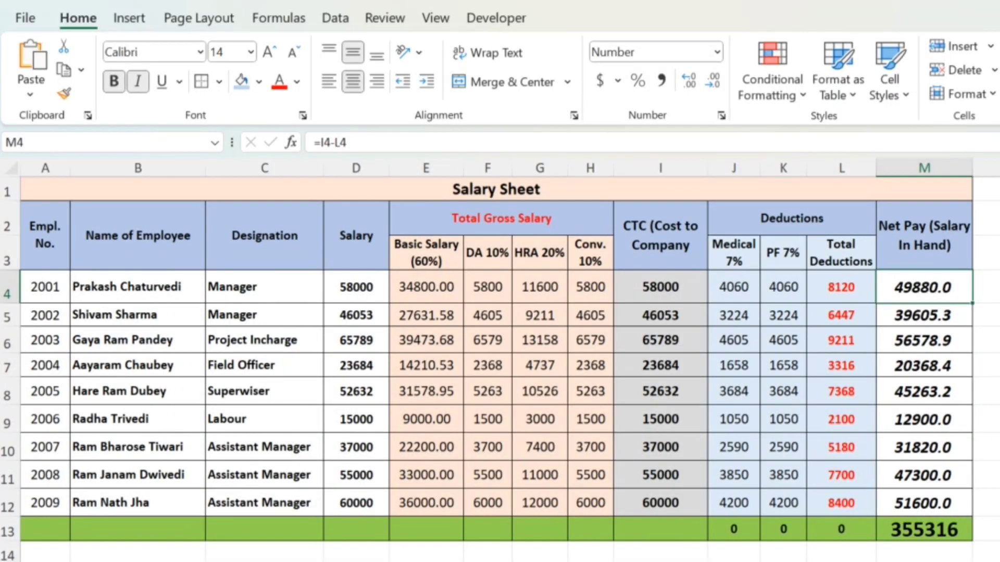
left_click(254, 549)
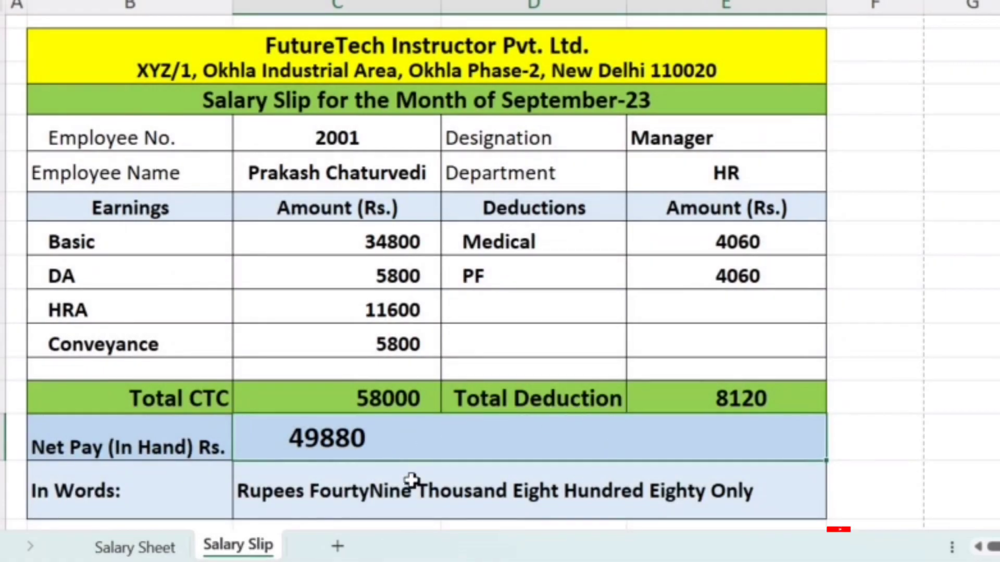
left_click(387, 490)
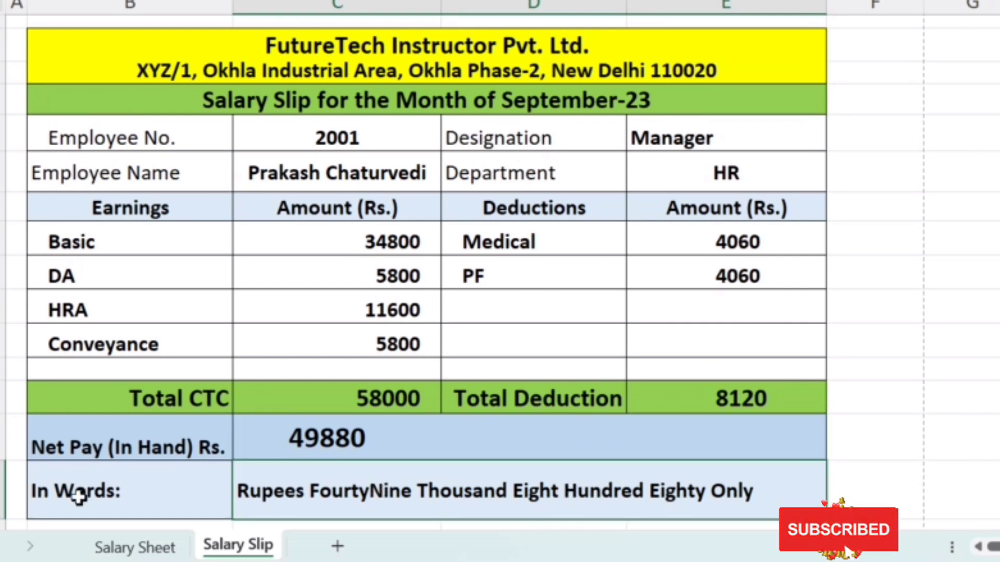
left_click(380, 436)
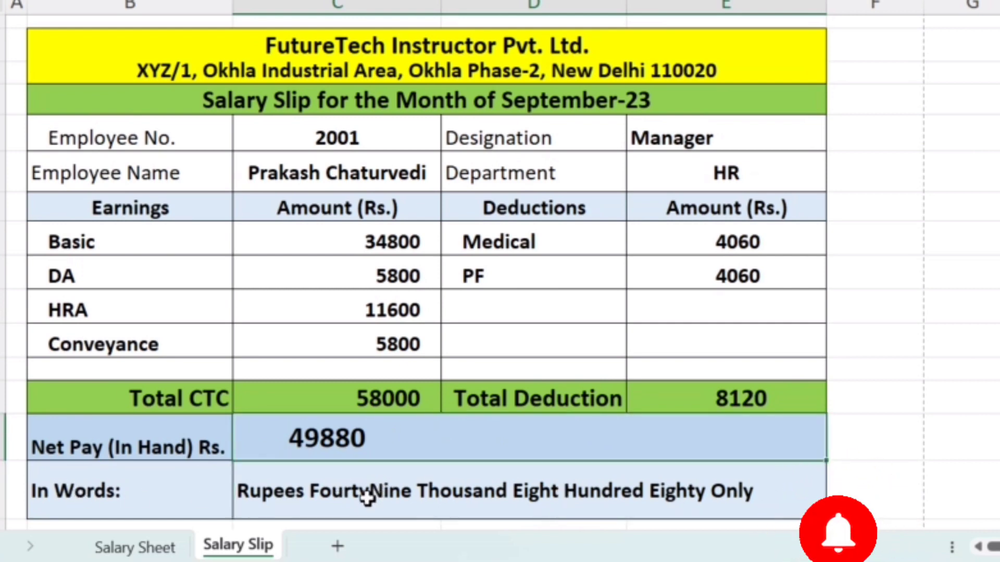
left_click(387, 496)
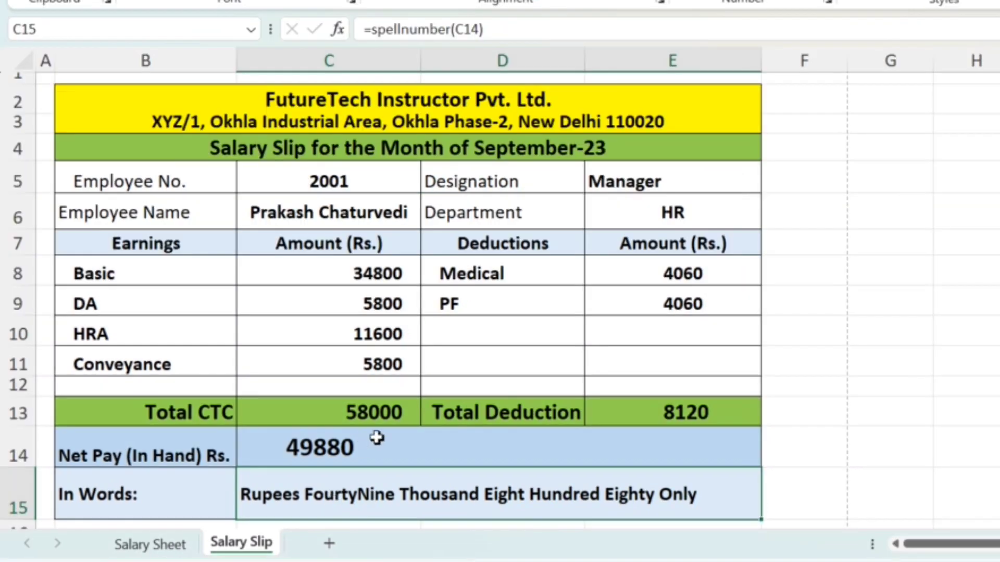
left_click(390, 429)
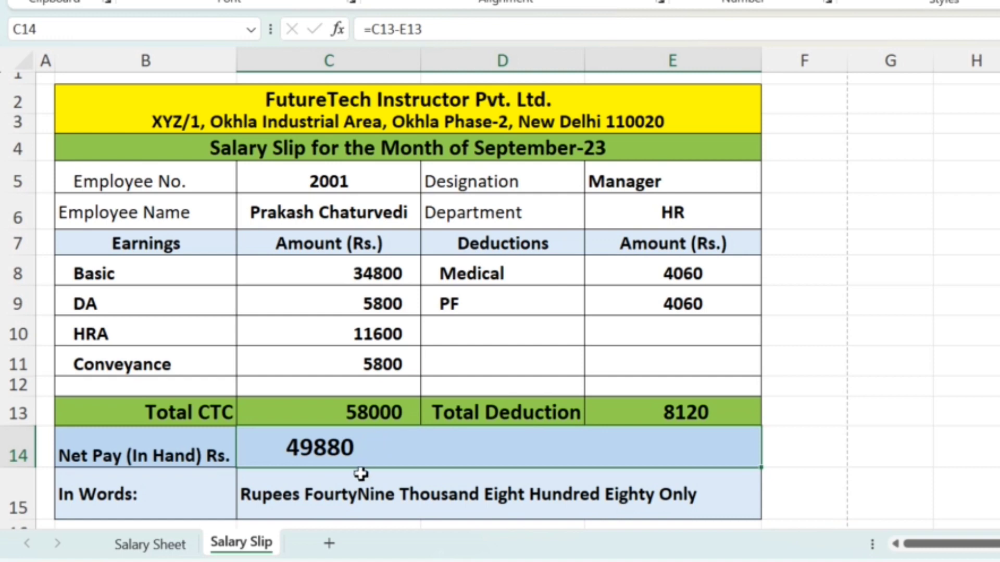
Re-enter the In Words formula in C15 as =SpellNumber(C14) so it spells out the Net Pay amount
left_click(334, 505)
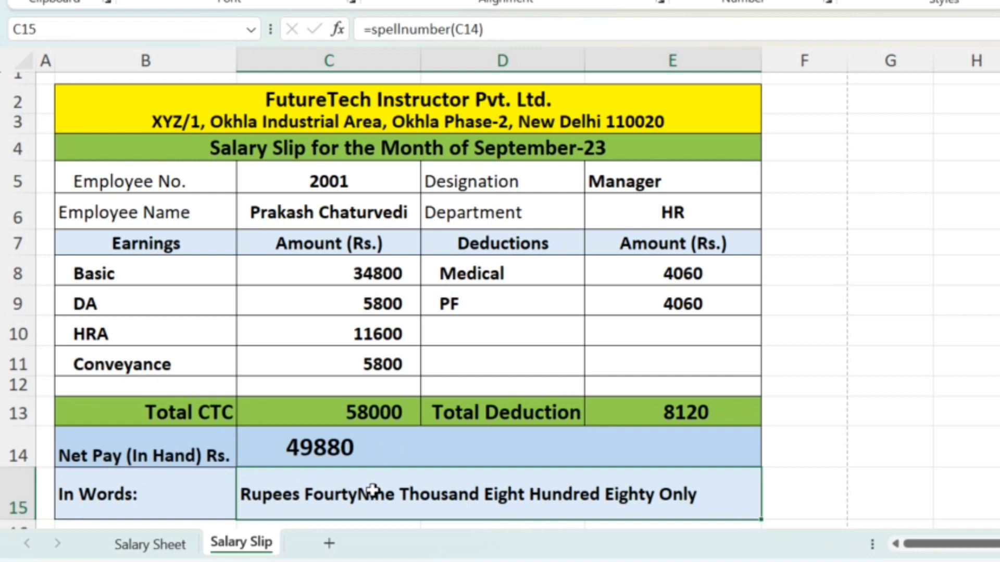
type("=")
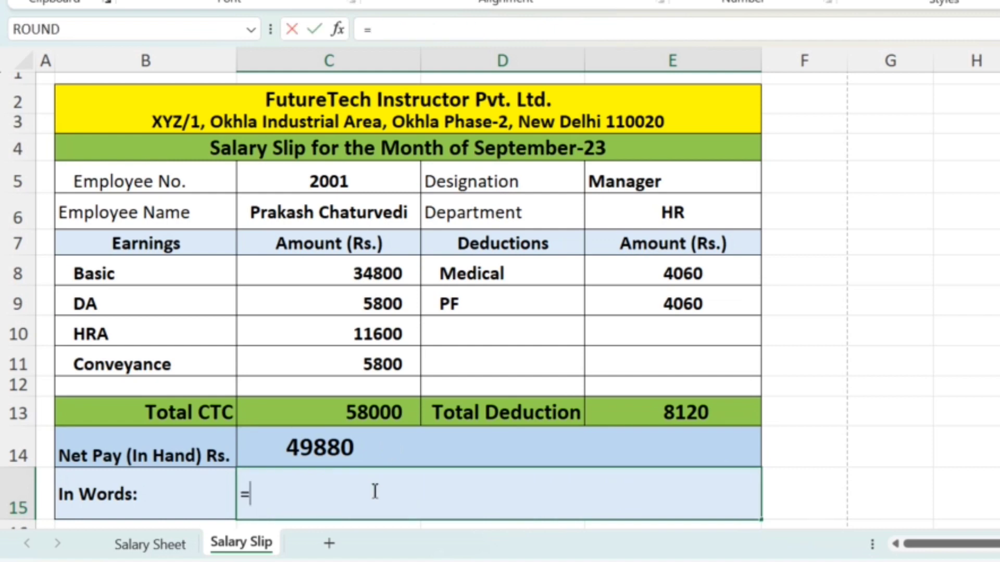
type("spe")
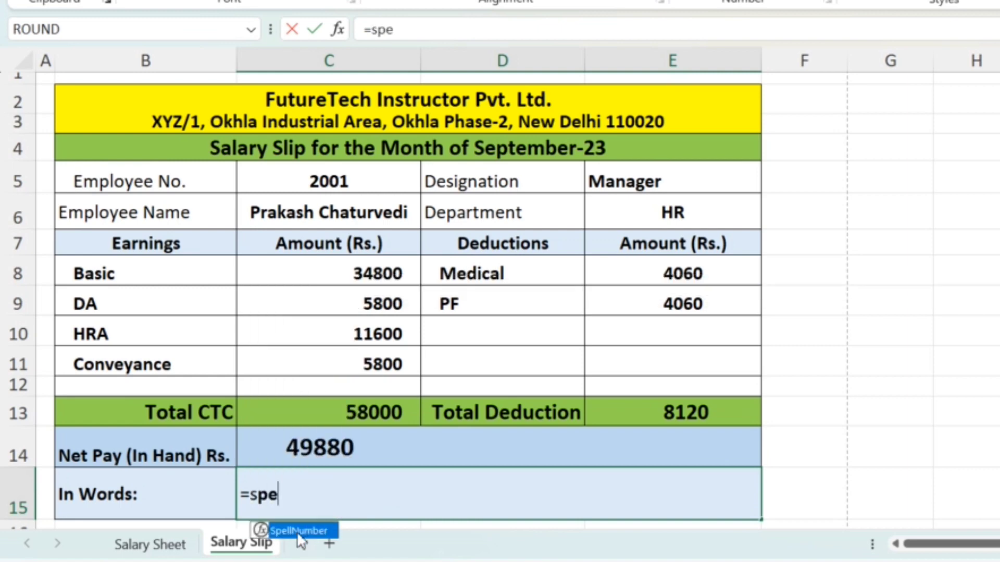
double_click(299, 531)
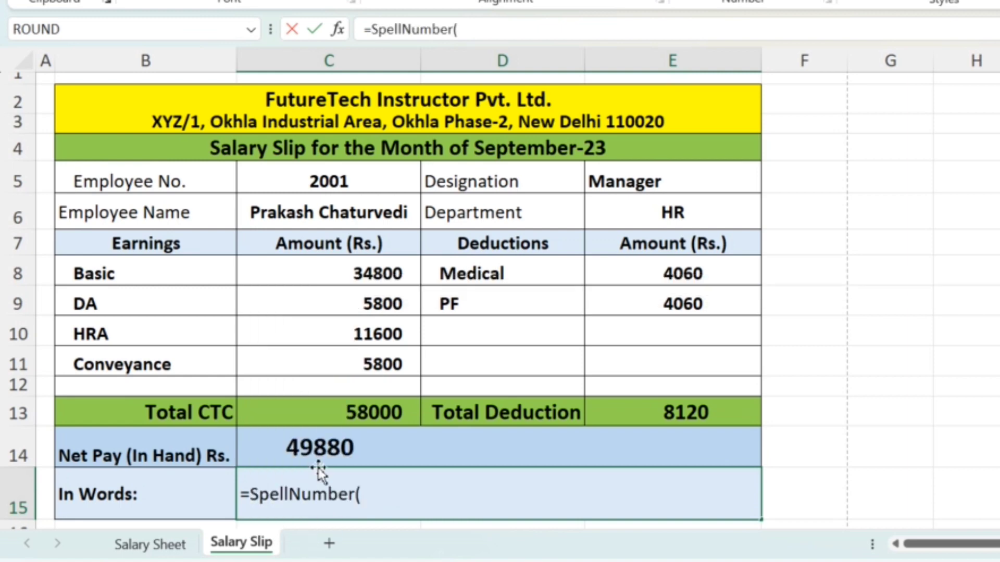
left_click(325, 446)
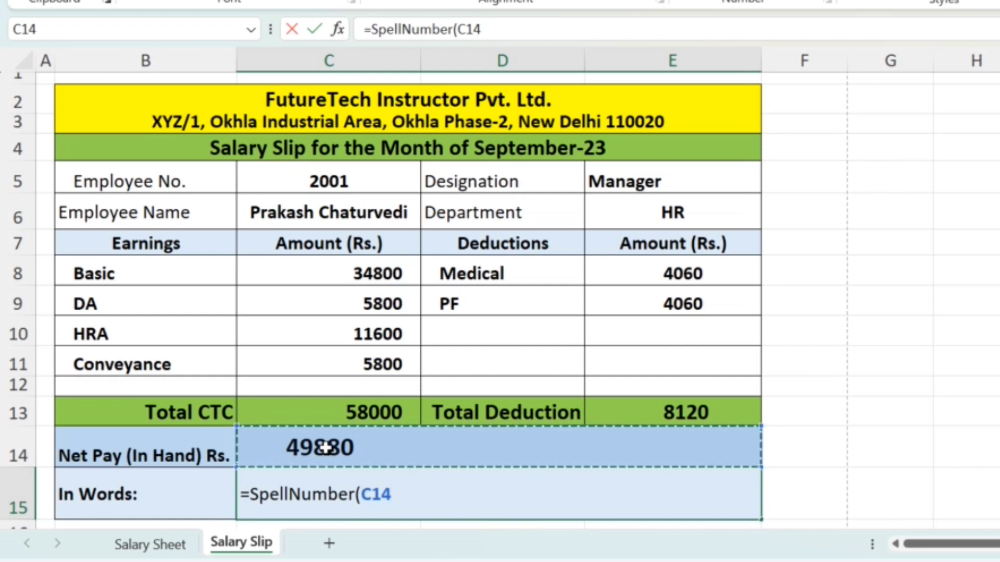
type(")")
key("Return")
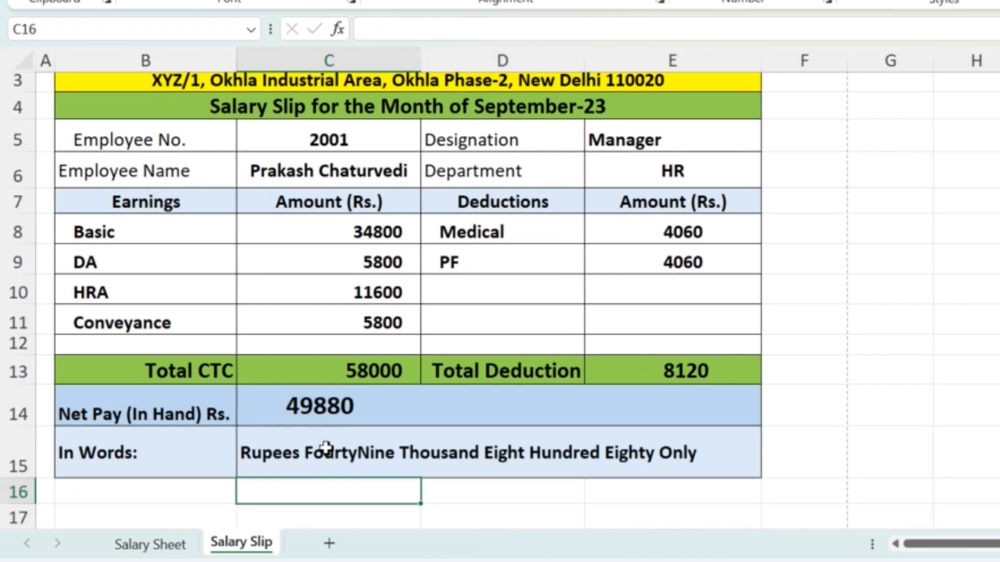
left_click(376, 453)
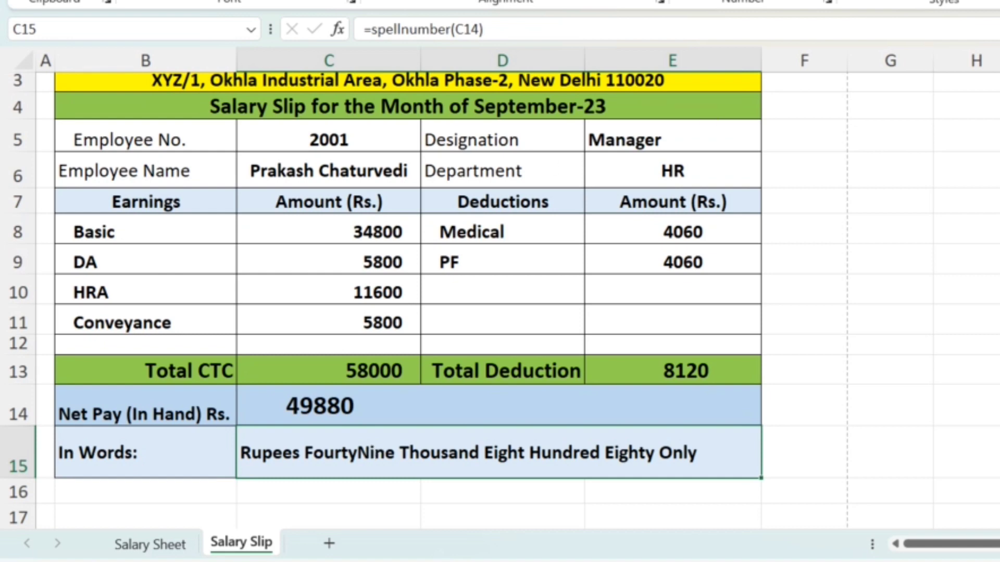
Test the slip by setting Employee No. in C5 to the second employee's number from the Salary Sheet
scroll(500, 300, "up", 1)
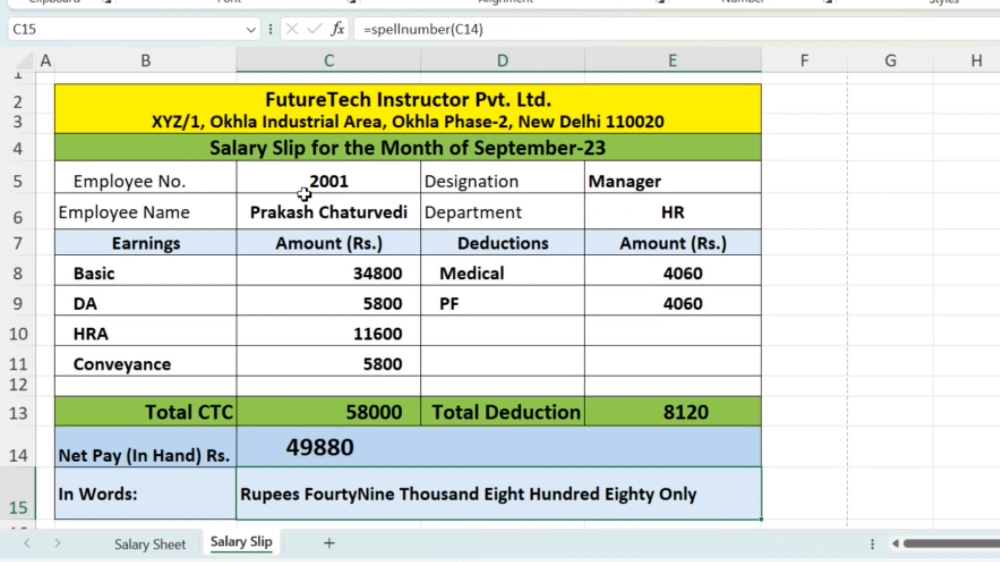
left_click(354, 181)
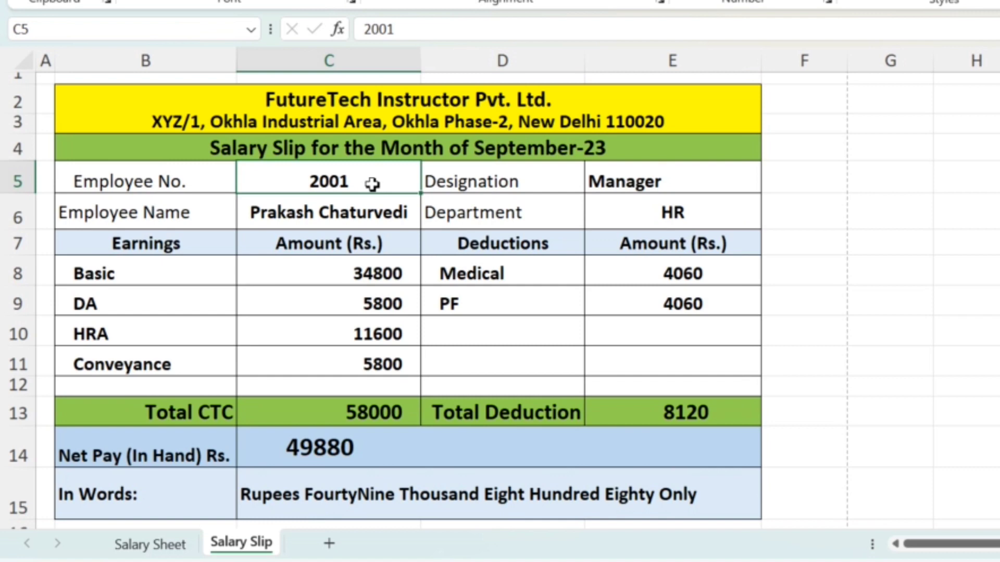
type("2002")
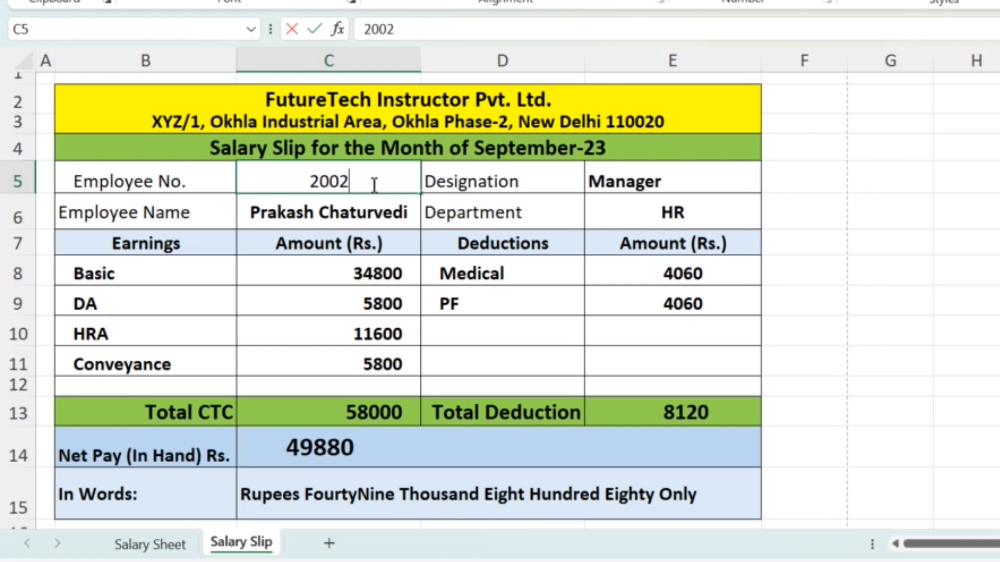
key("Return")
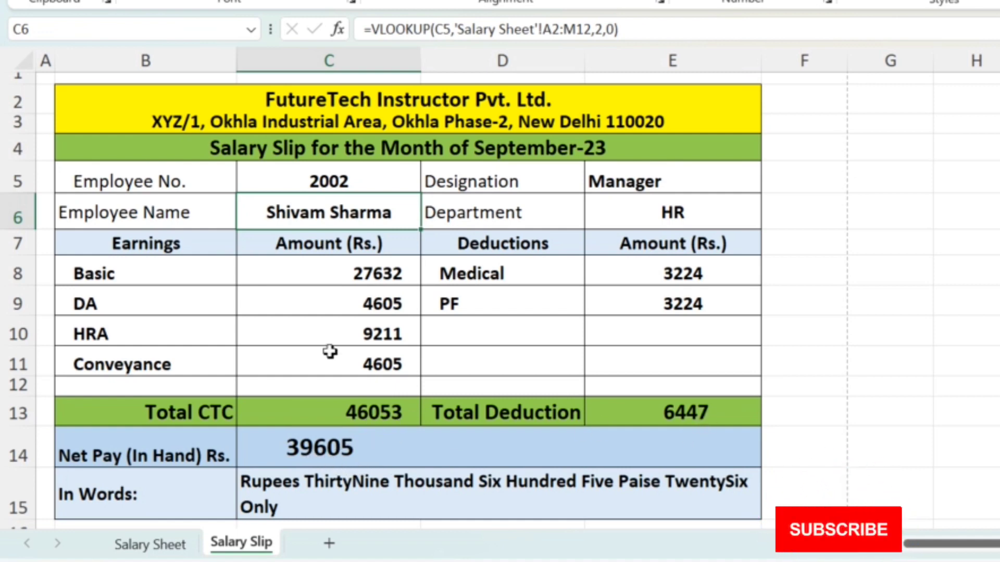
Set Employee No. in C5 to the number of the fifth employee listed in the Salary Sheet
left_click(363, 174)
type("20")
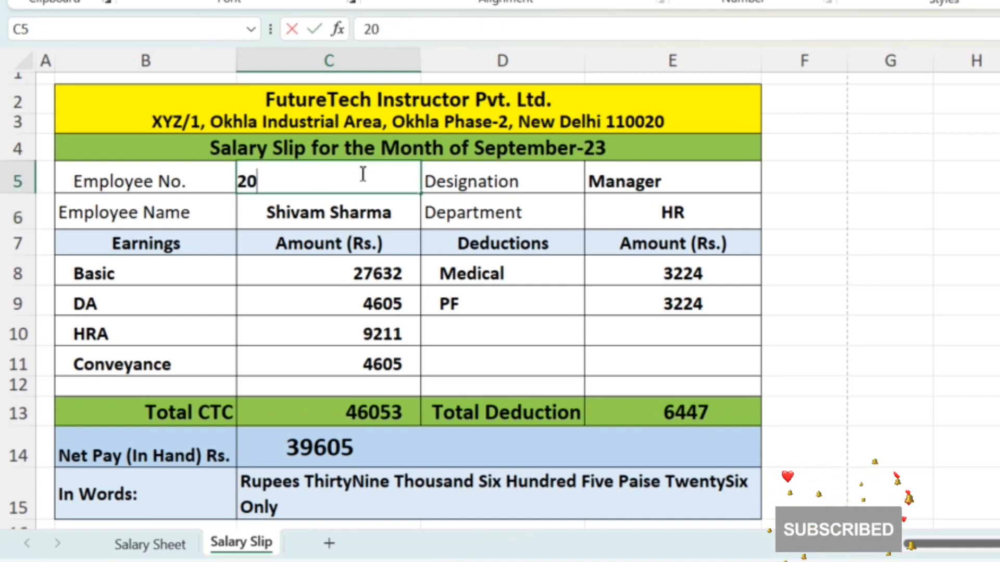
type("05")
key("Return")
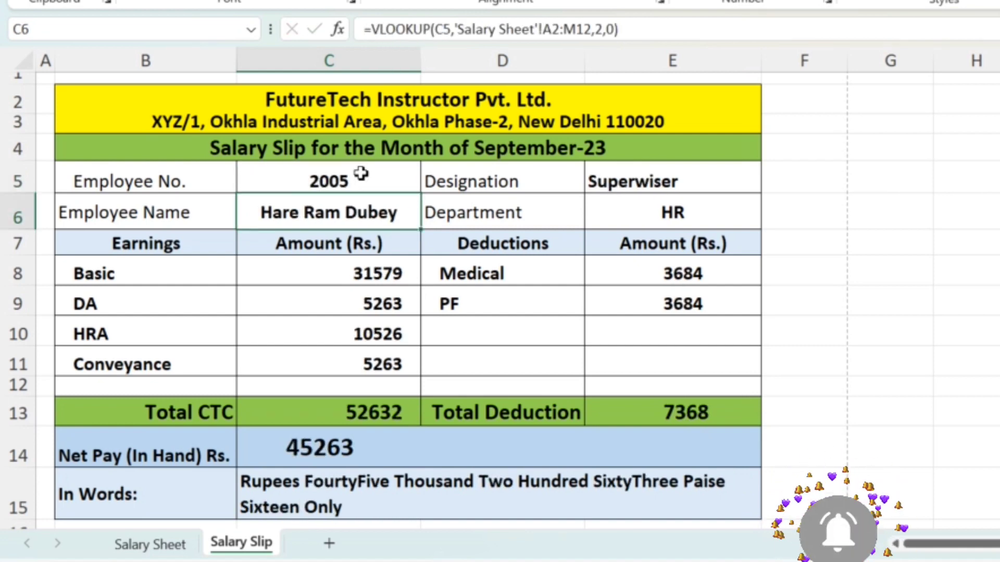